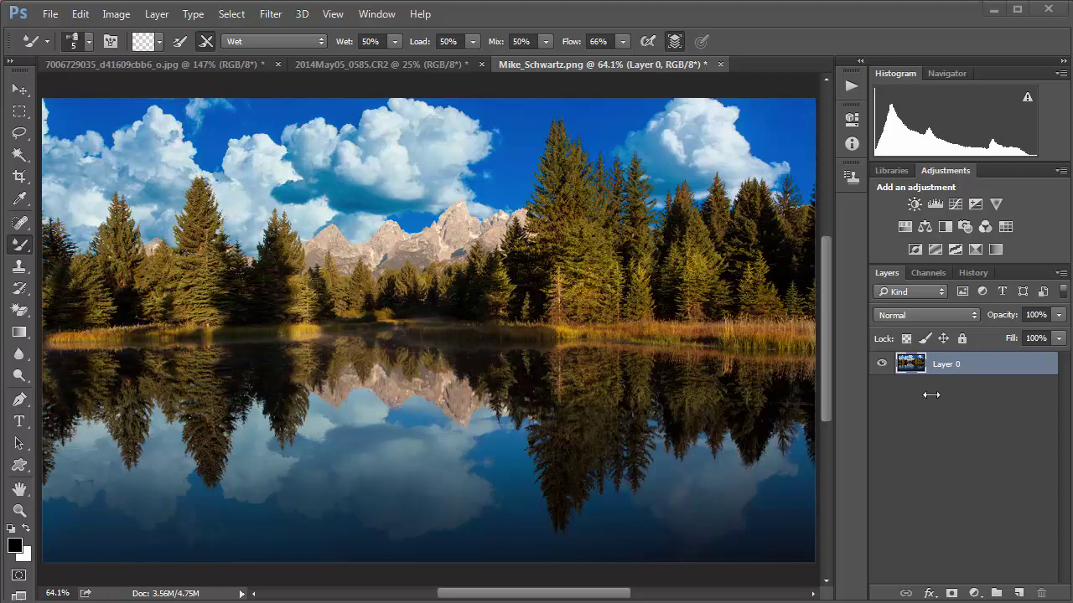
Duplicate Layer 0 so Layer 0 copy sits above it
left_click(921, 368)
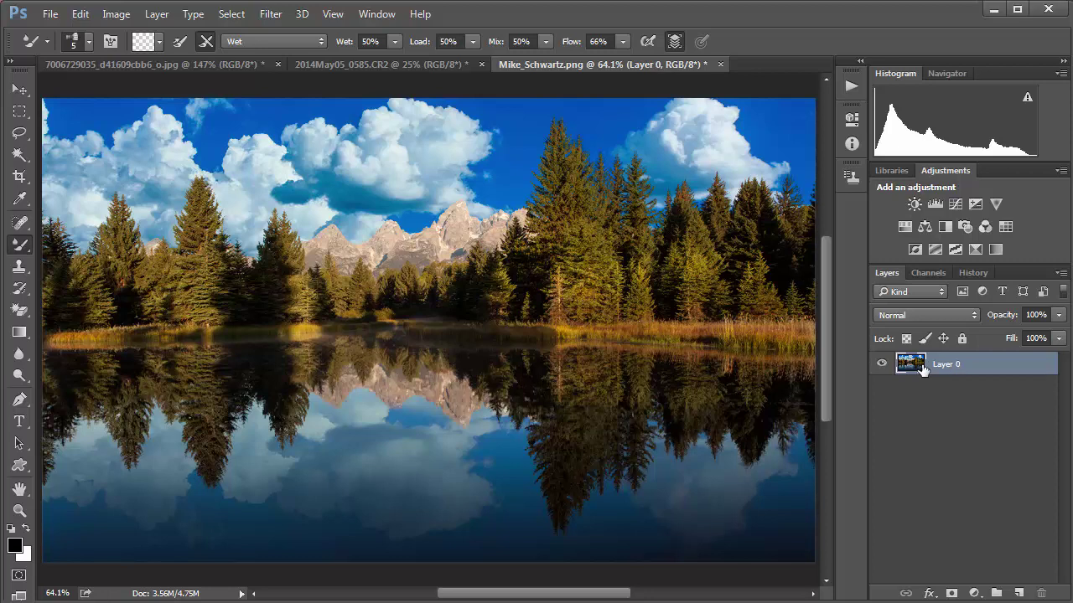
key("ctrl+j")
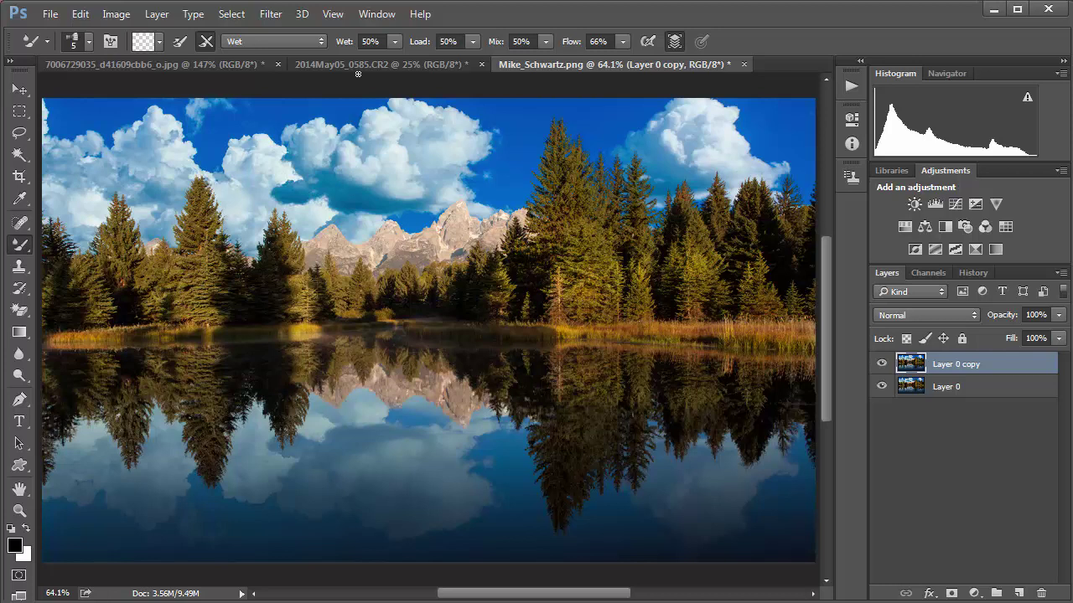
With the Magic Eraser and Layer 0 hidden, erase the blue sky and clouds from the copy
left_click(20, 310)
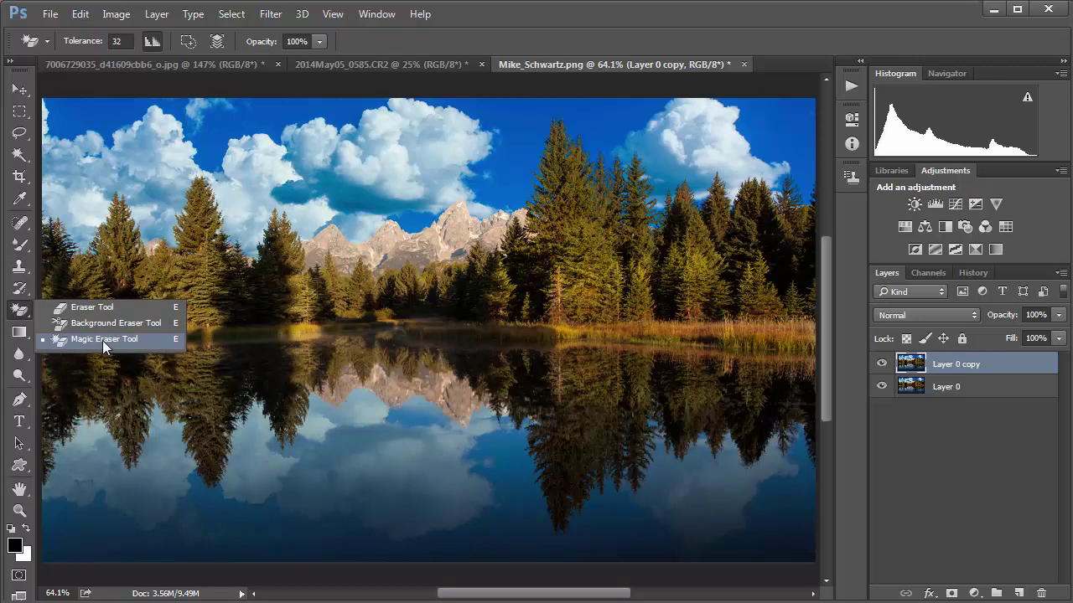
left_click(103, 339)
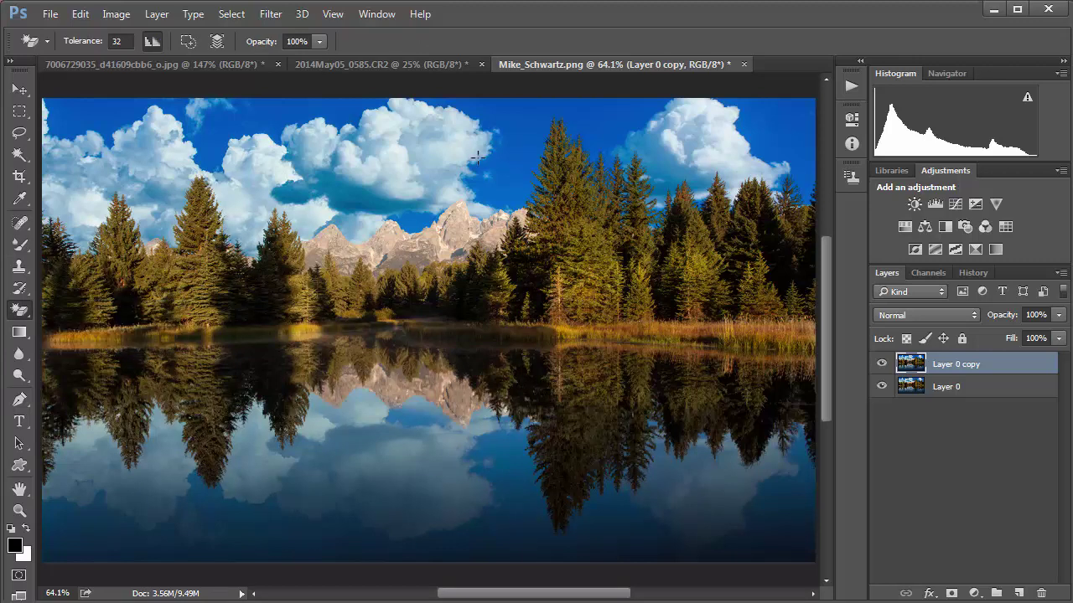
left_click(881, 385)
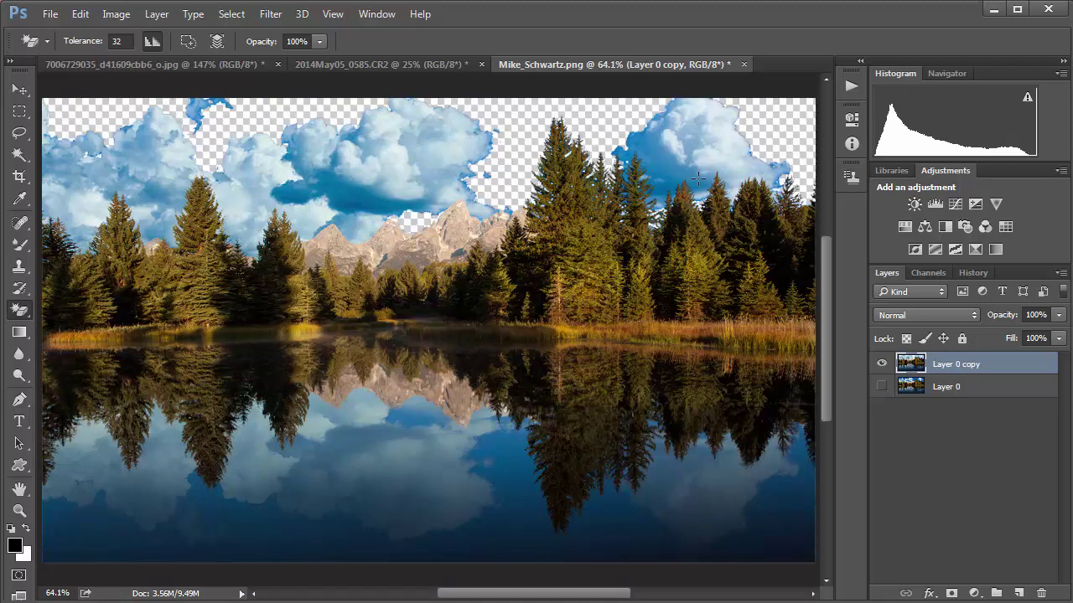
left_click(697, 178)
left_click(699, 159)
left_click(730, 131)
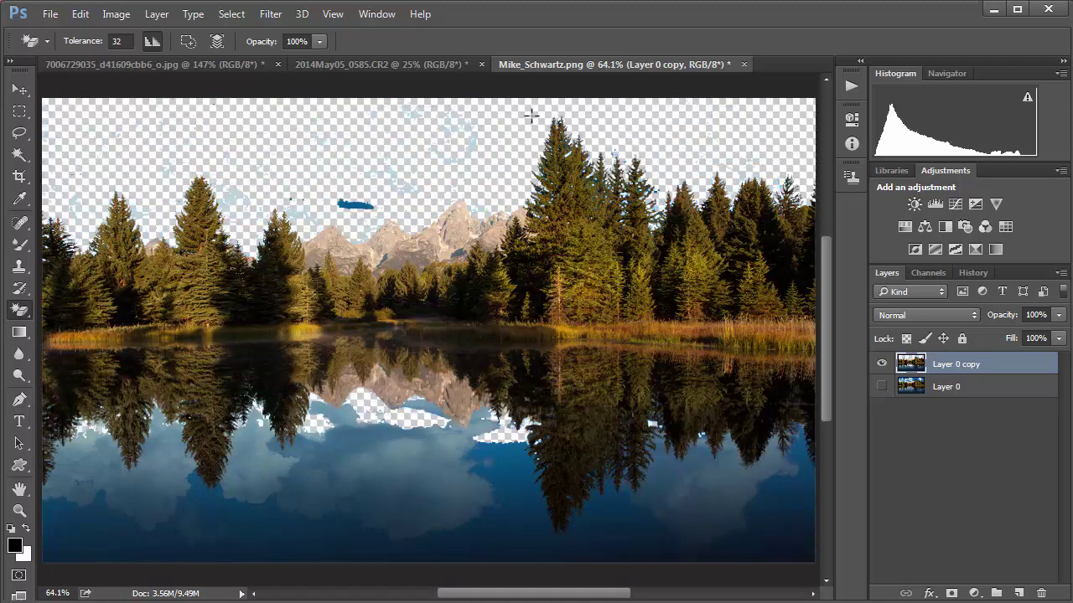
left_click(414, 115)
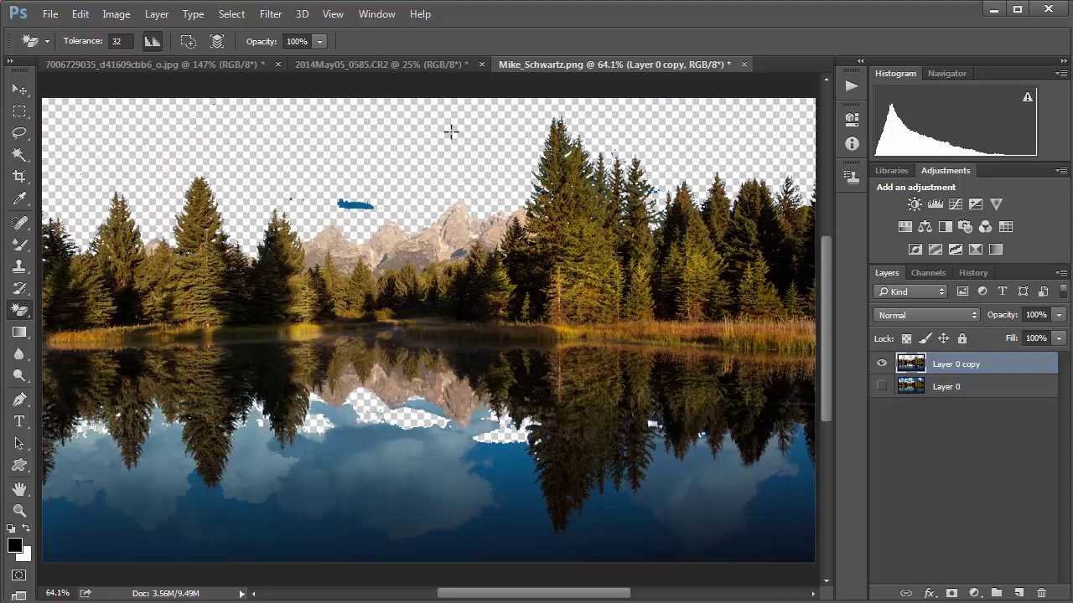
left_click(355, 201)
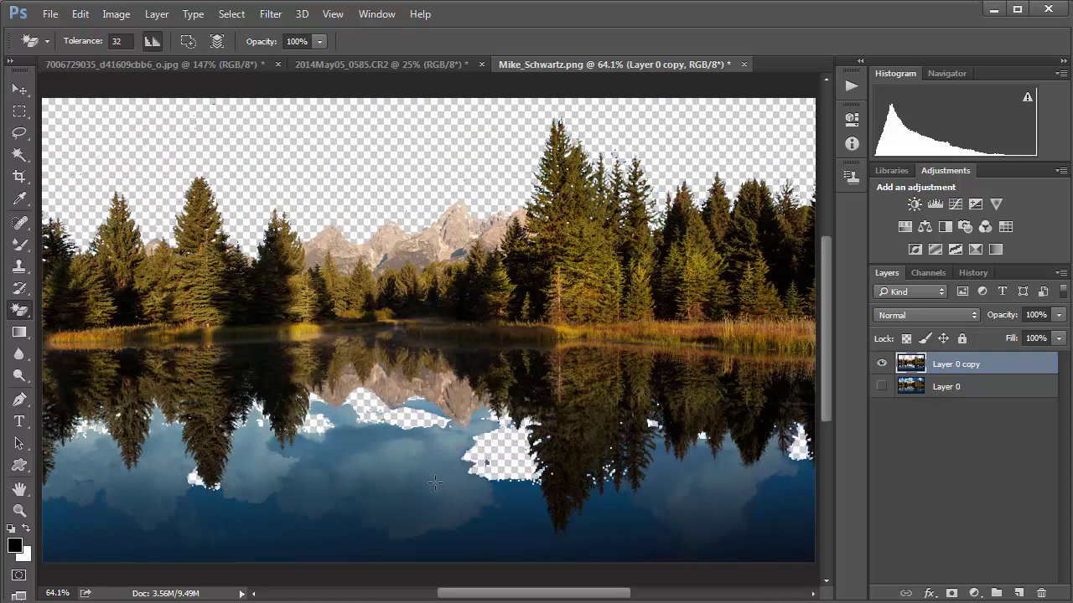
Erase the lake's blue water, sky and mountain reflections, and the pale mountains behind the trees
left_click(456, 504)
left_click(518, 544)
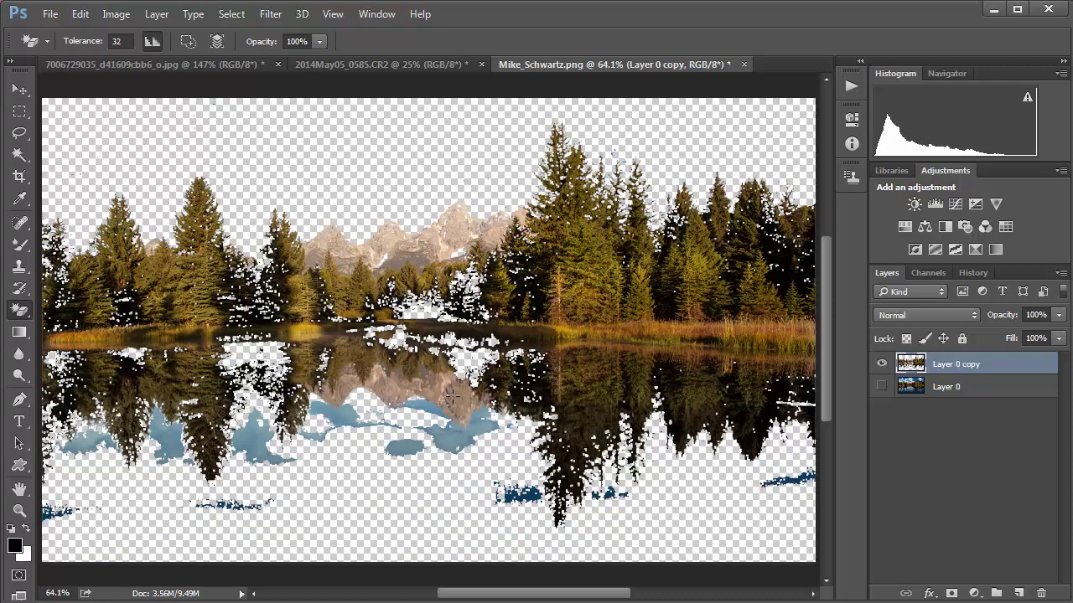
key("ctrl+z")
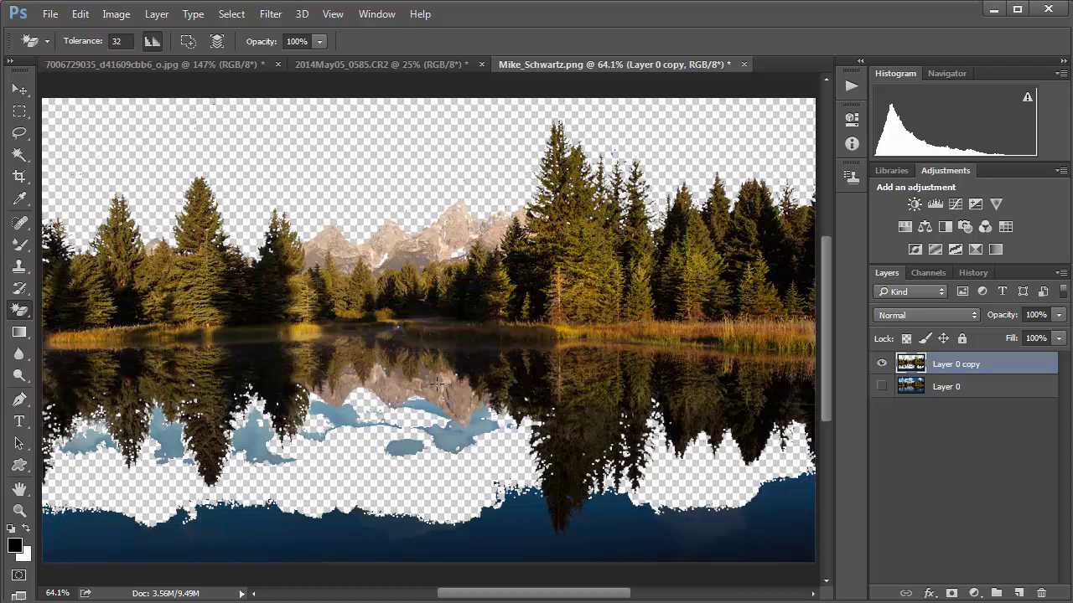
left_click(352, 530)
left_click(447, 438)
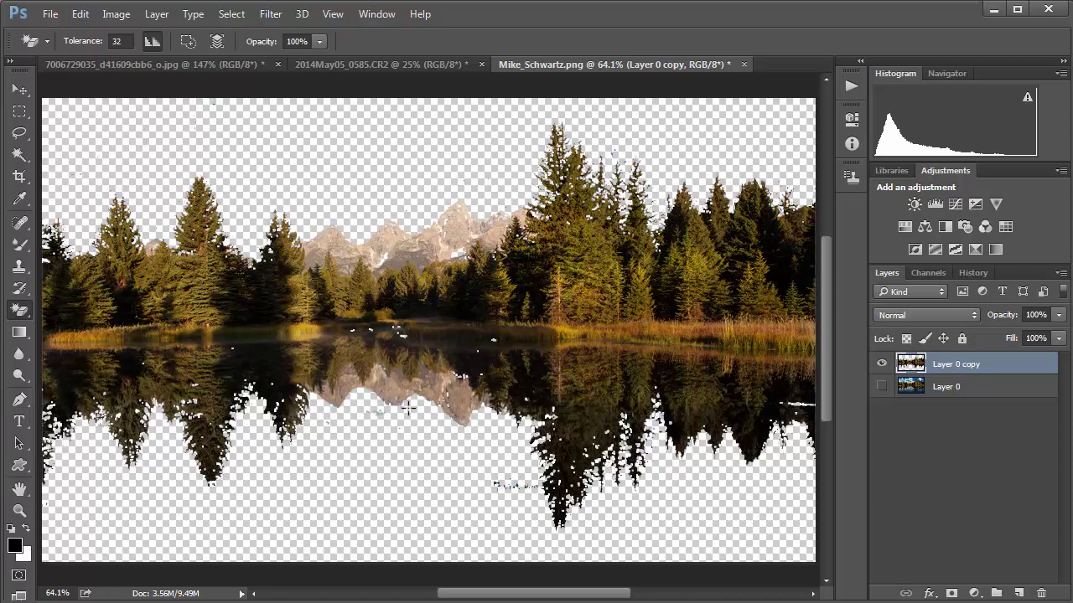
left_click(409, 409)
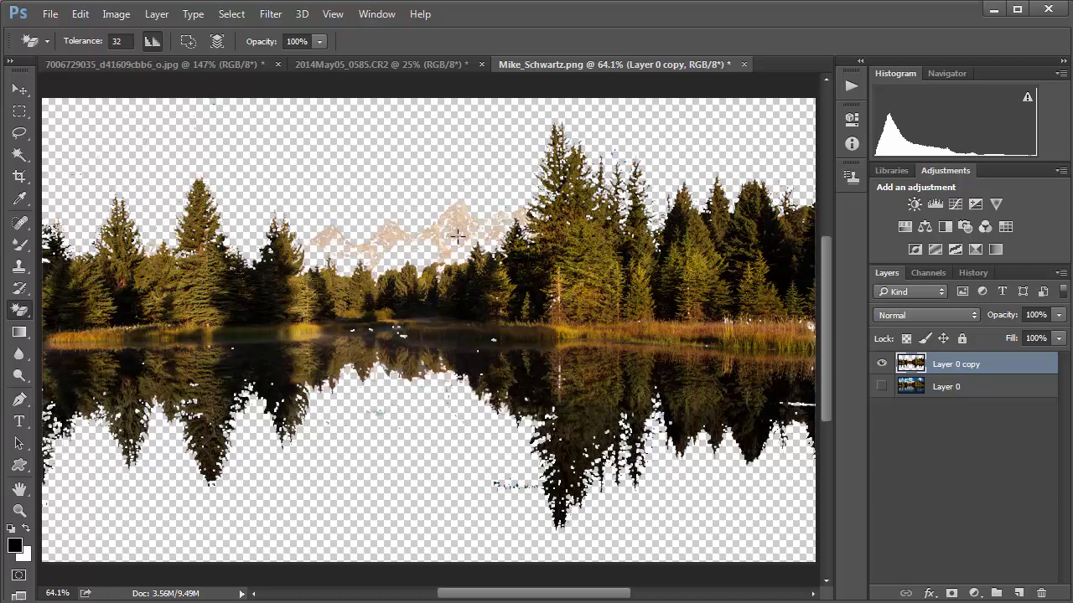
left_click(429, 224)
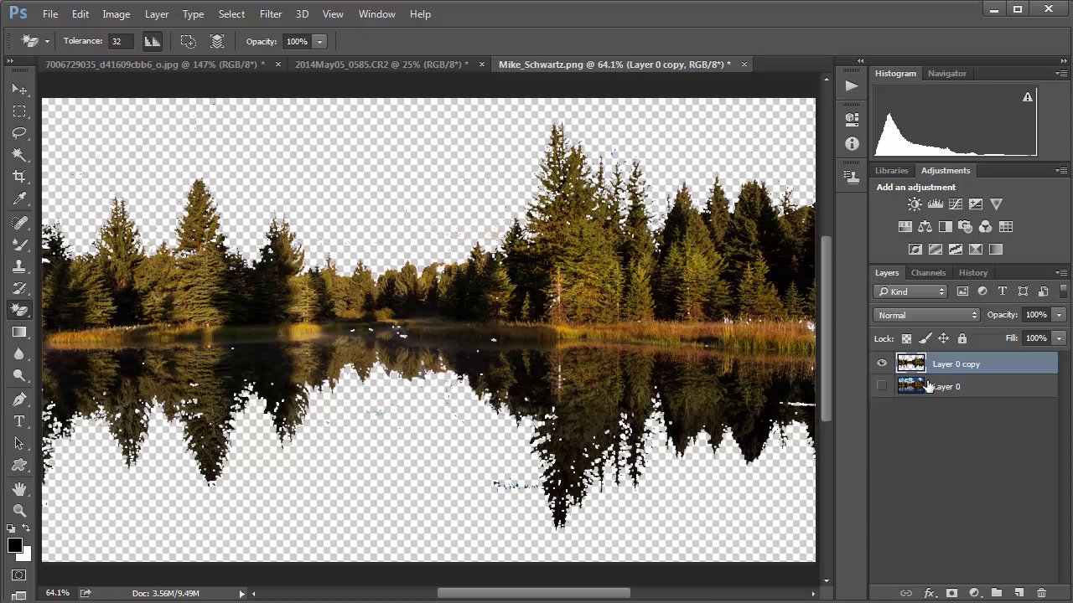
Show Layer 0 again and replace the erased copy with a fresh duplicate
left_click(881, 385)
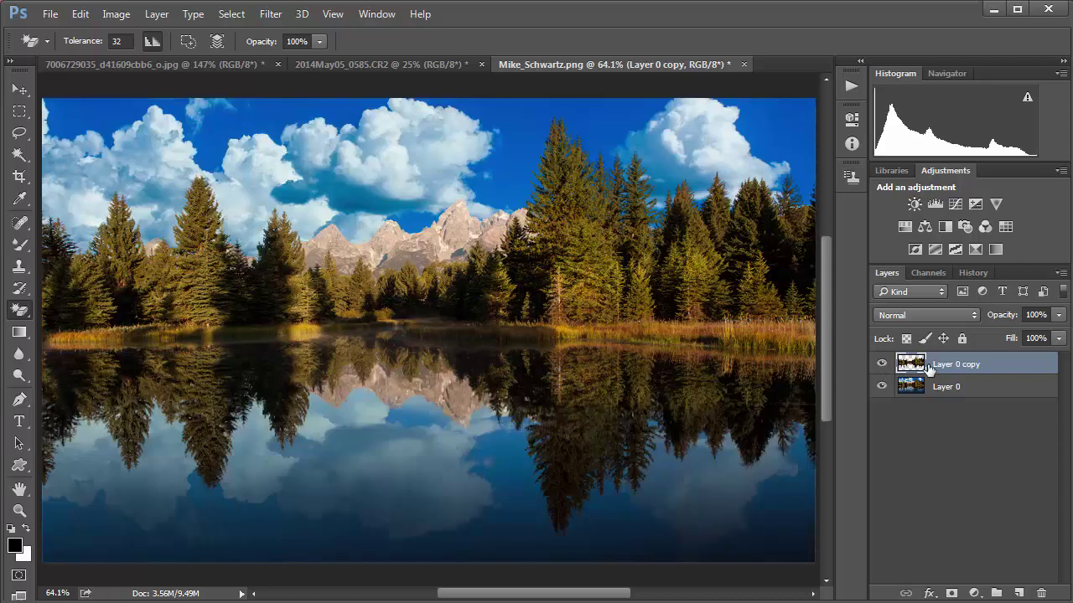
key("ctrl+e")
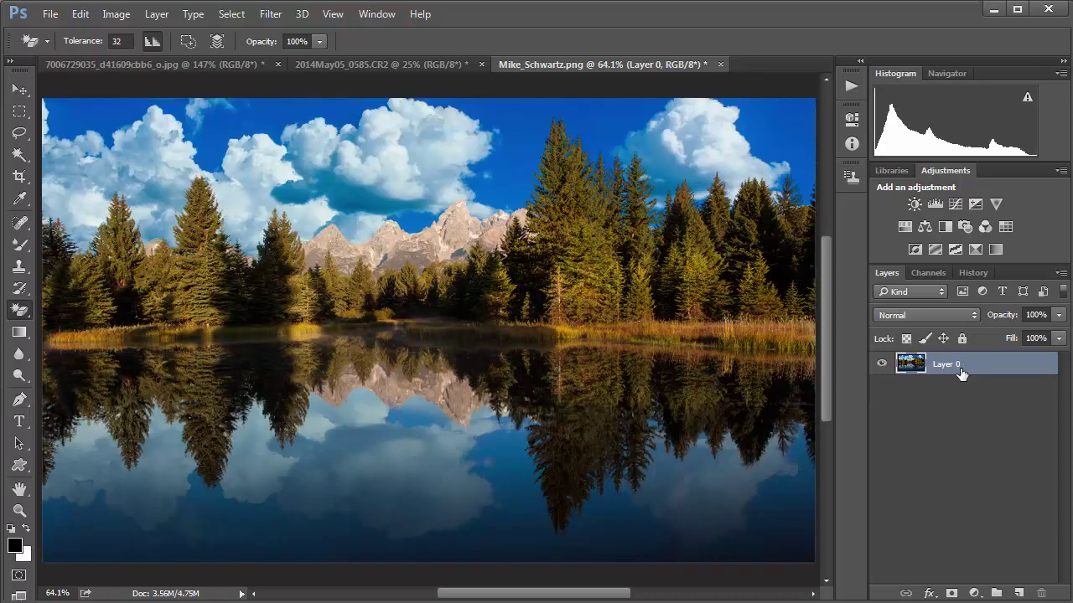
key("ctrl+j")
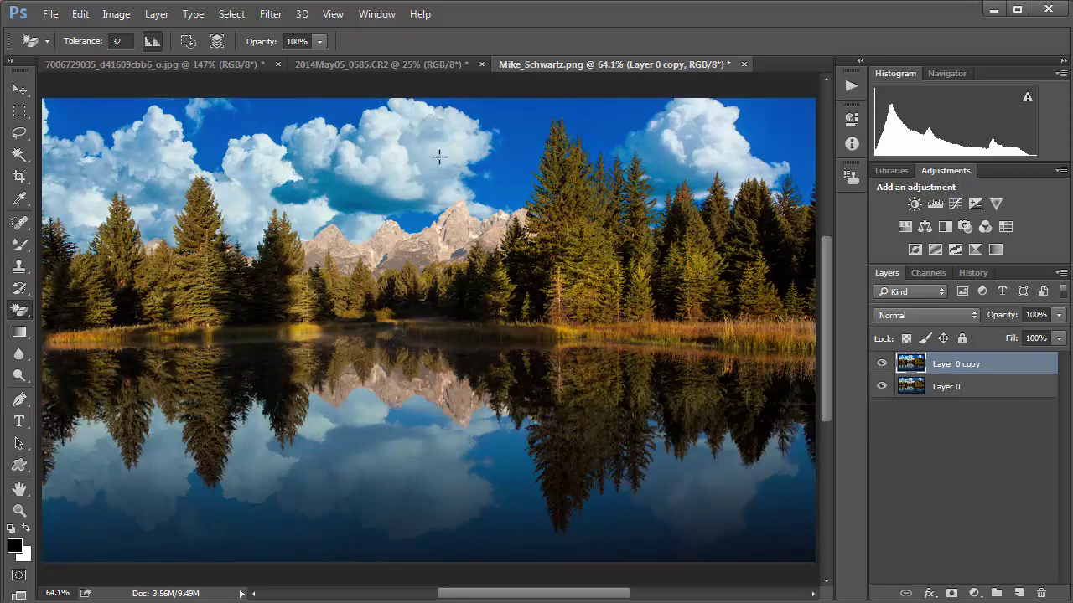
Hide Layer 0 and erase the sky and clouds on the new copy, undoing the water erase
left_click(881, 387)
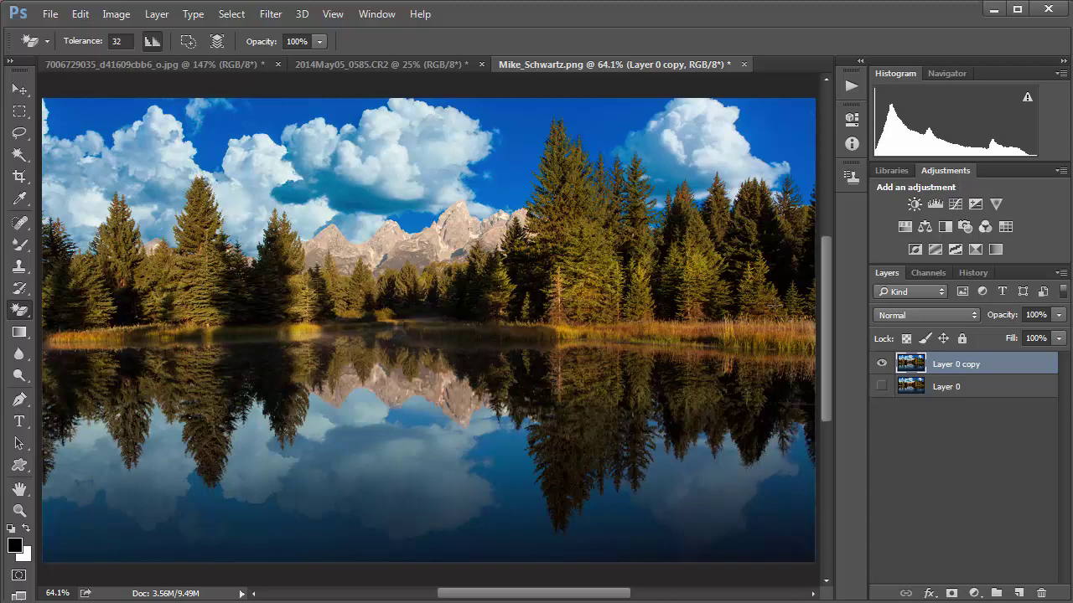
left_click(519, 132)
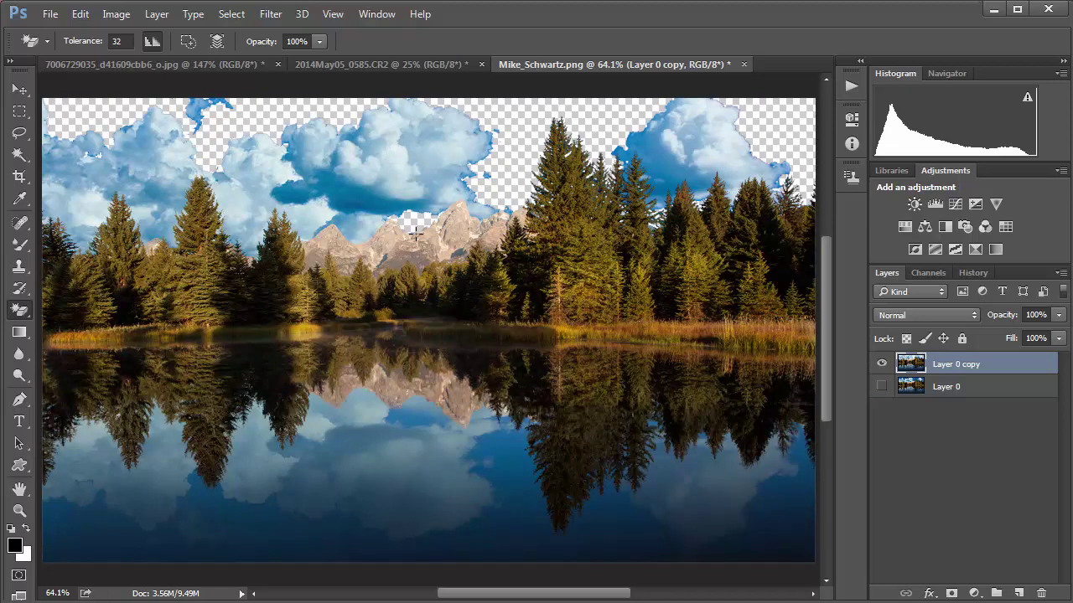
left_click(426, 169)
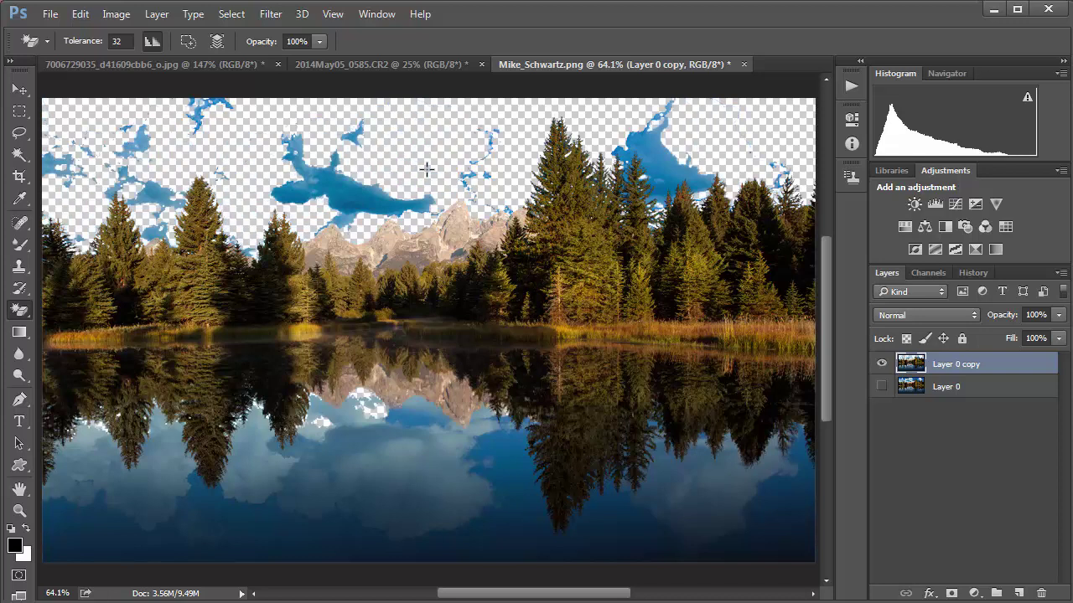
left_click(347, 199)
left_click(304, 530)
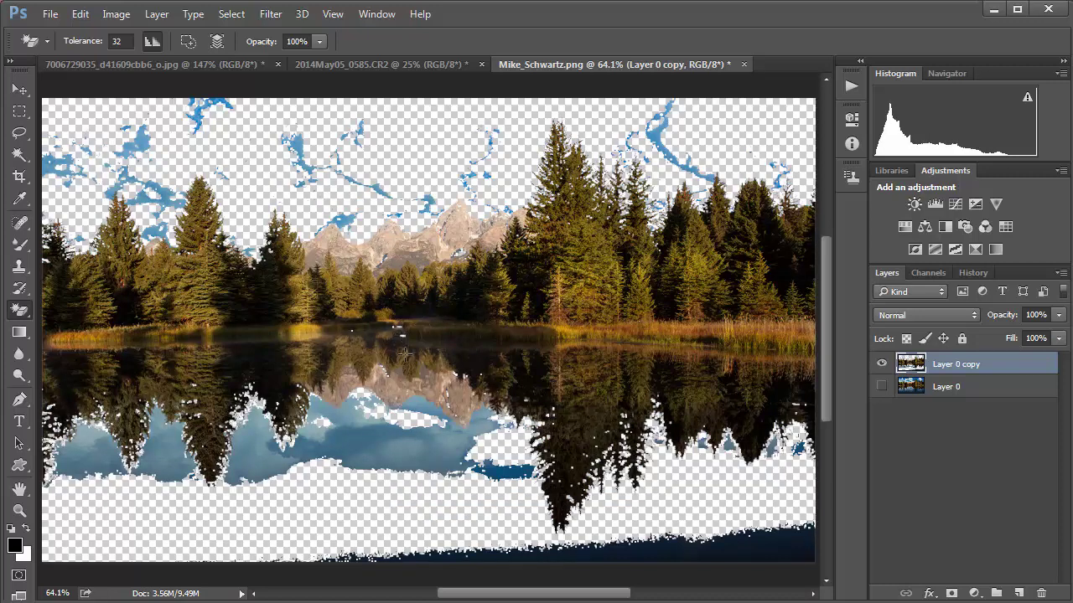
key("ctrl+z")
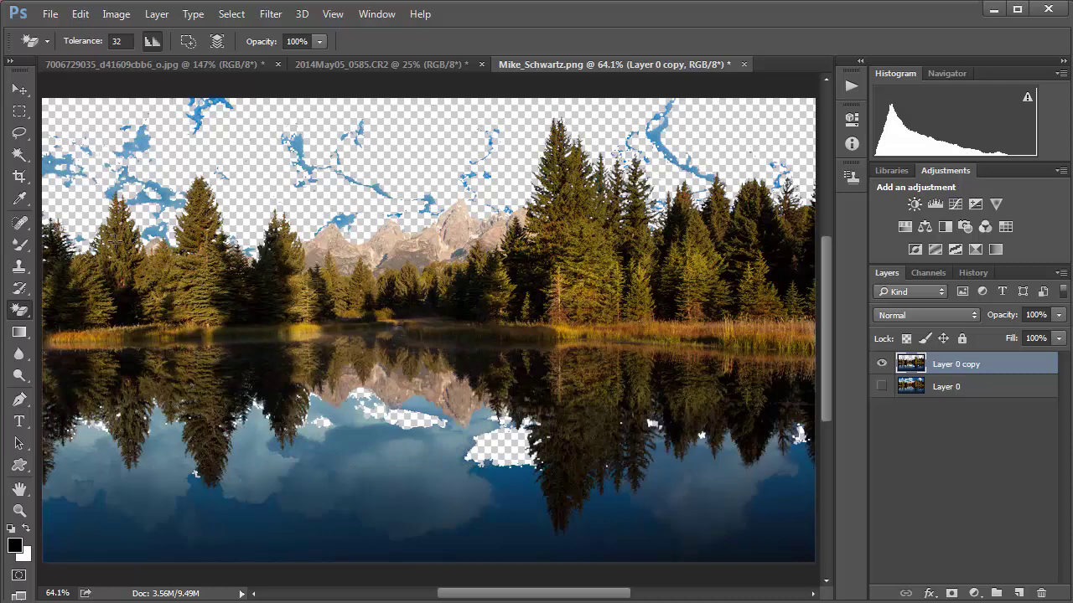
Lasso-select the lake and reflection from just below the shoreline to the bottom edge
left_click(20, 134)
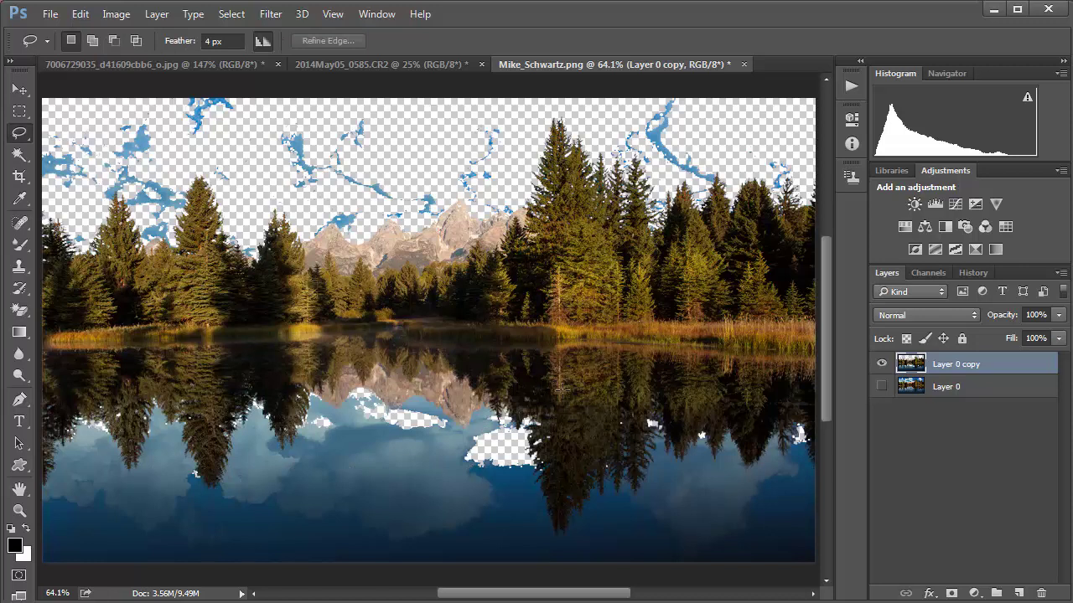
mouse_move(557, 375)
left_mouse_down()
mouse_move(71, 391)
mouse_move(40, 444)
mouse_move(626, 578)
mouse_move(960, 435)
mouse_move(650, 370)
mouse_move(618, 373)
left_mouse_up()
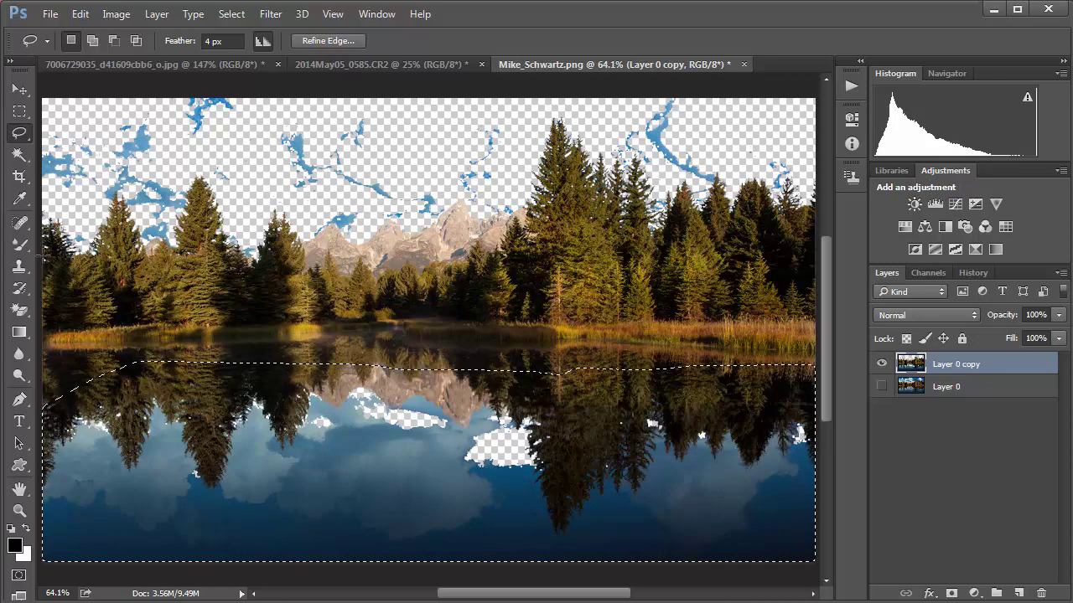
left_click(18, 310)
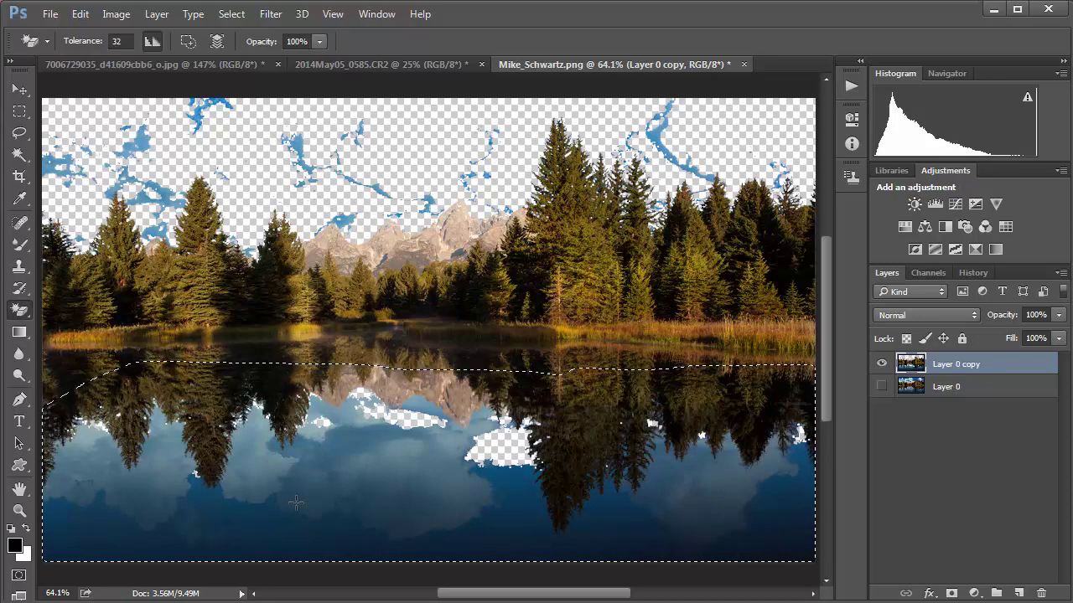
Inside the selection, erase the dark water, light-blue sky reflections and mountain reflection
left_click(456, 543)
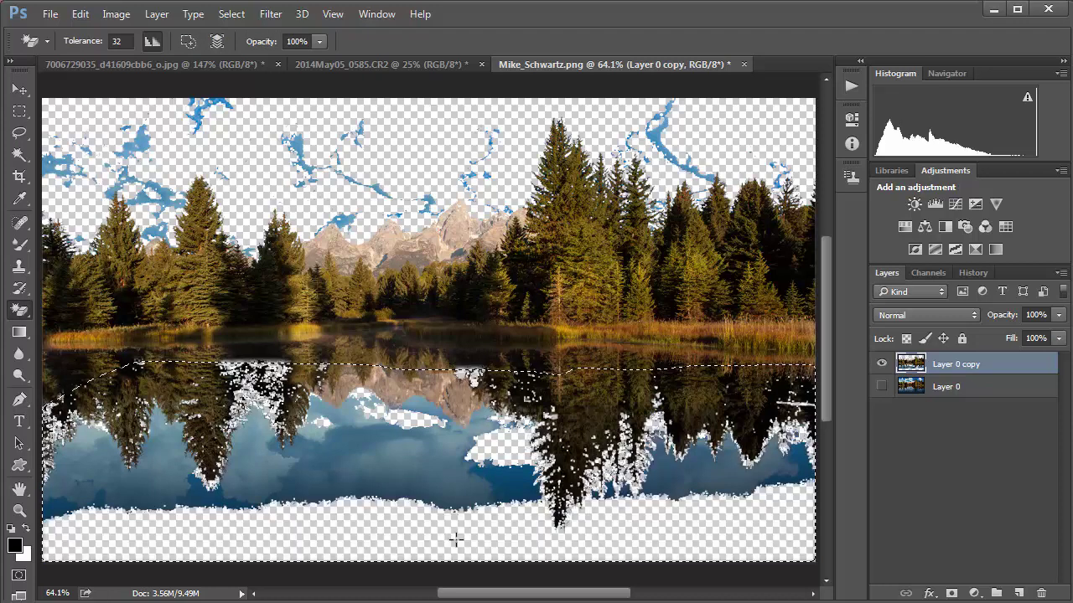
left_click(414, 475)
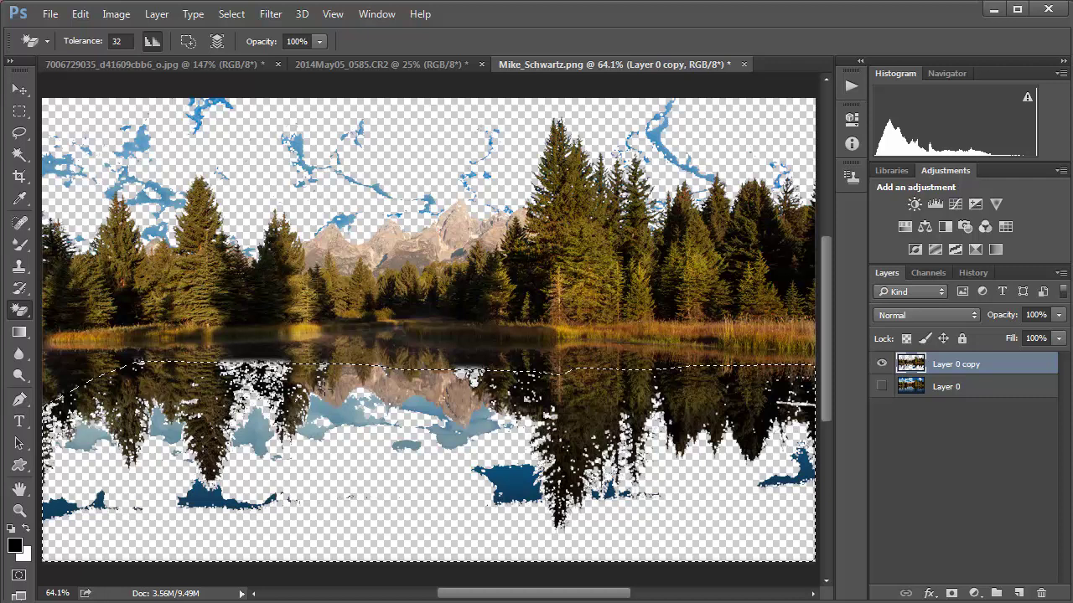
left_click(249, 439)
left_click(316, 425)
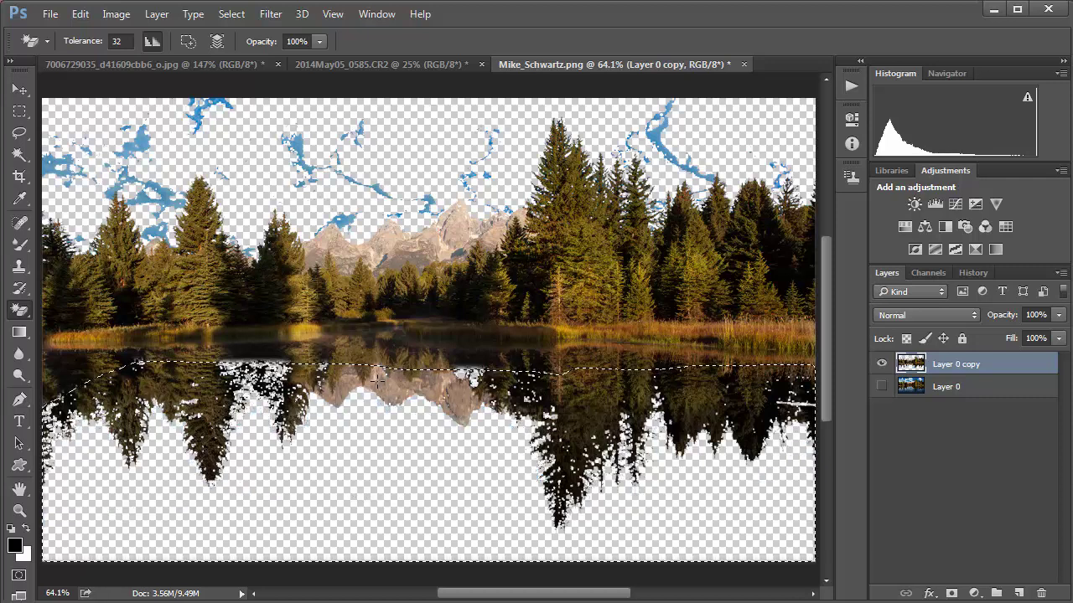
left_click(423, 406)
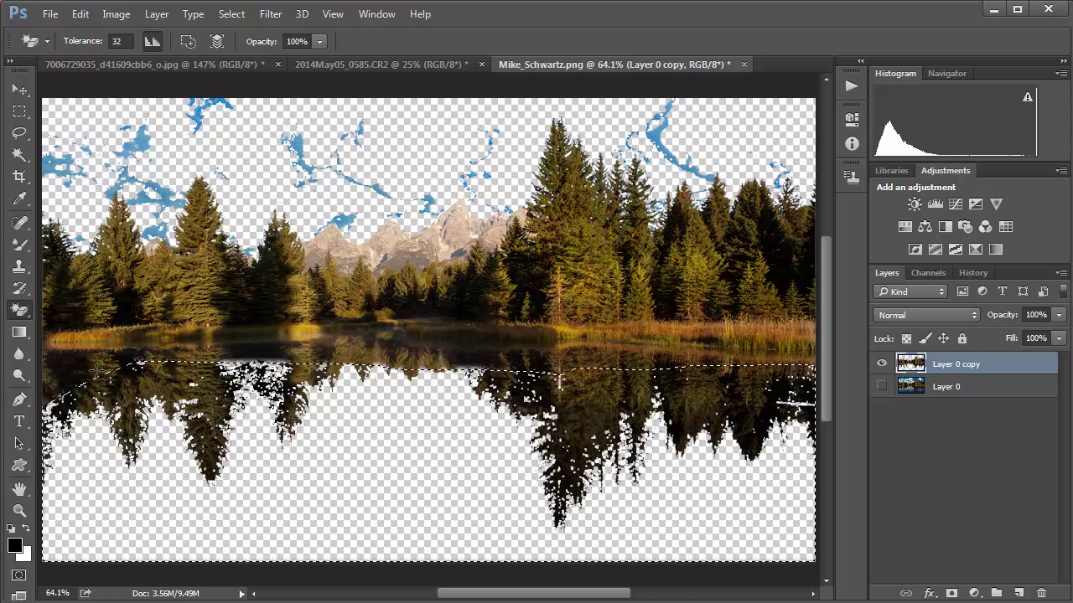
left_click(20, 375)
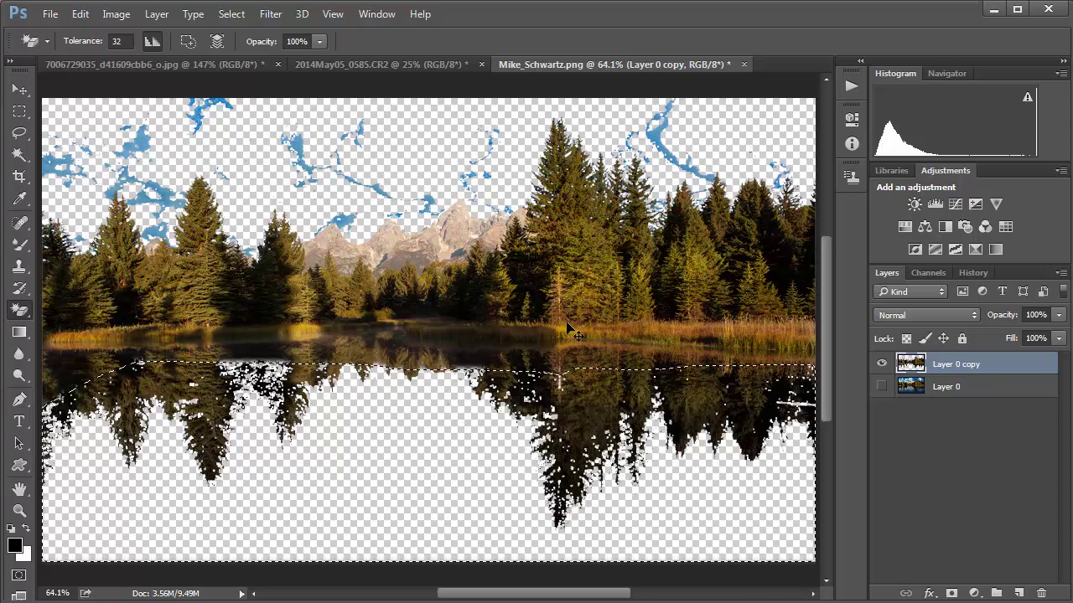
Deselect, then erase the leftover blue sky and the mountain peaks behind the trees
key("ctrl+d")
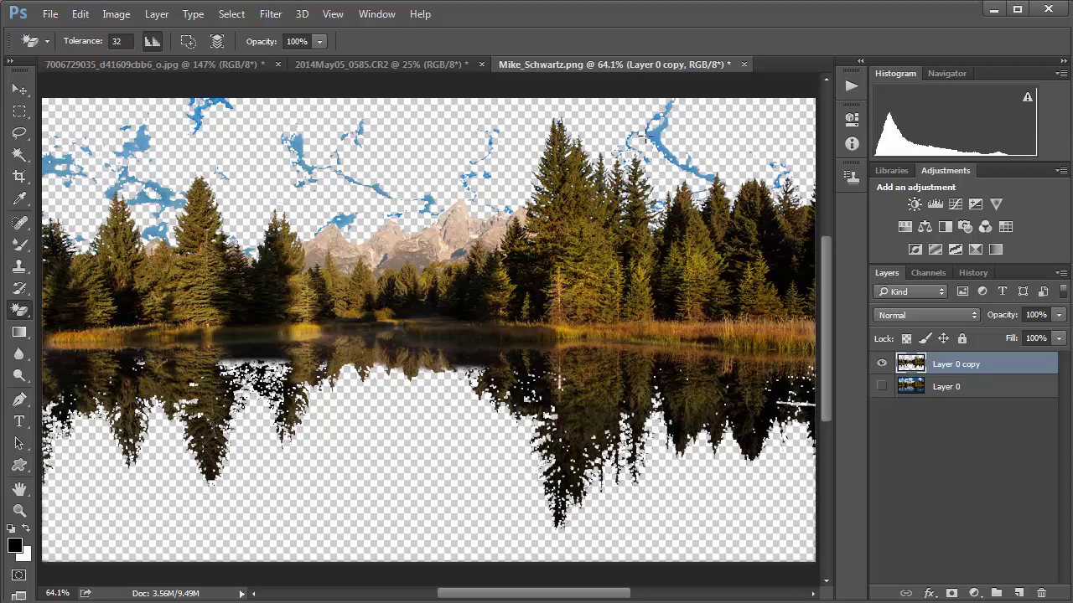
left_click(647, 159)
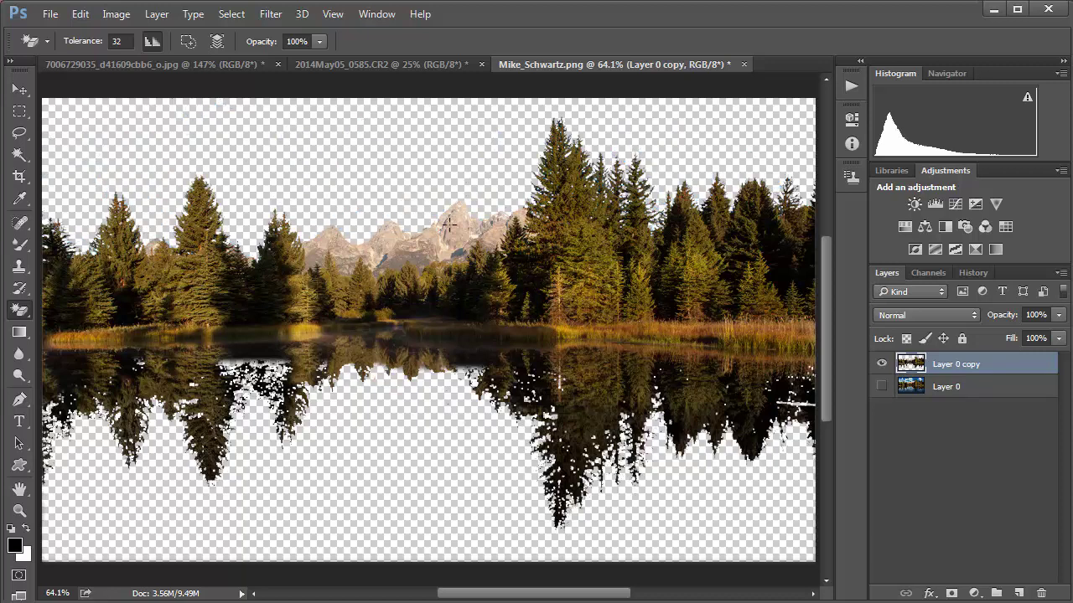
left_click(450, 220)
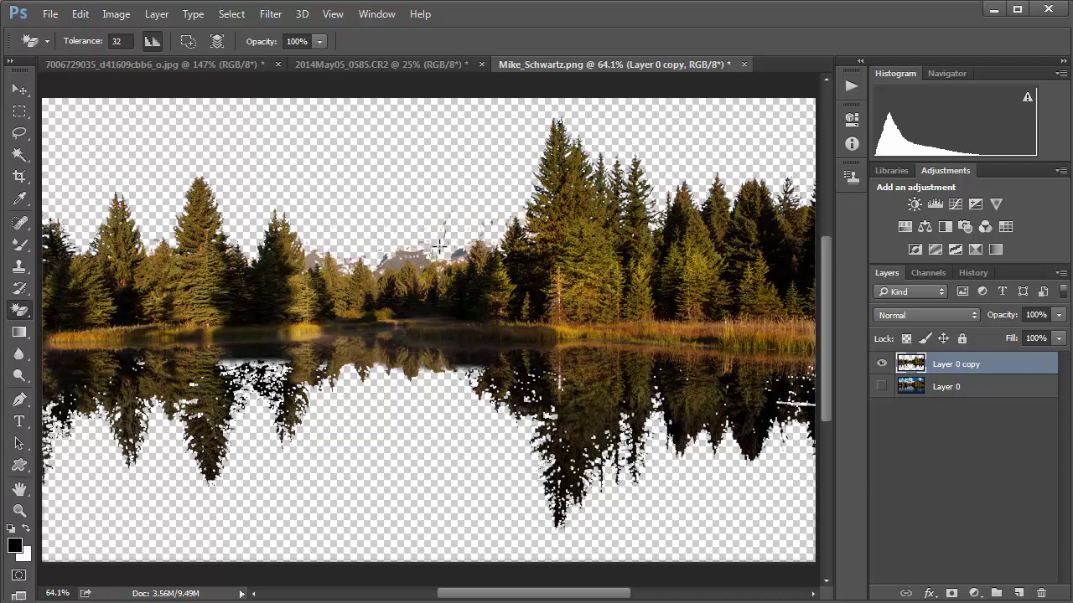
Zoom in and erase the last grey mountain and bluish sky fragments above the treeline, then fit the view
left_click(428, 250, "ctrl")
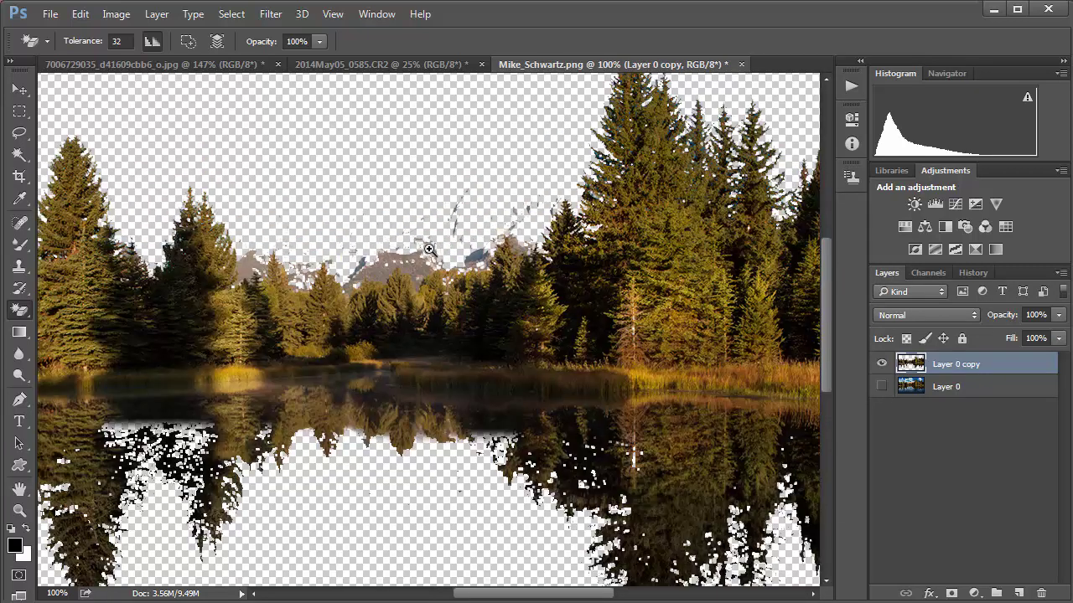
left_click(428, 249, "ctrl")
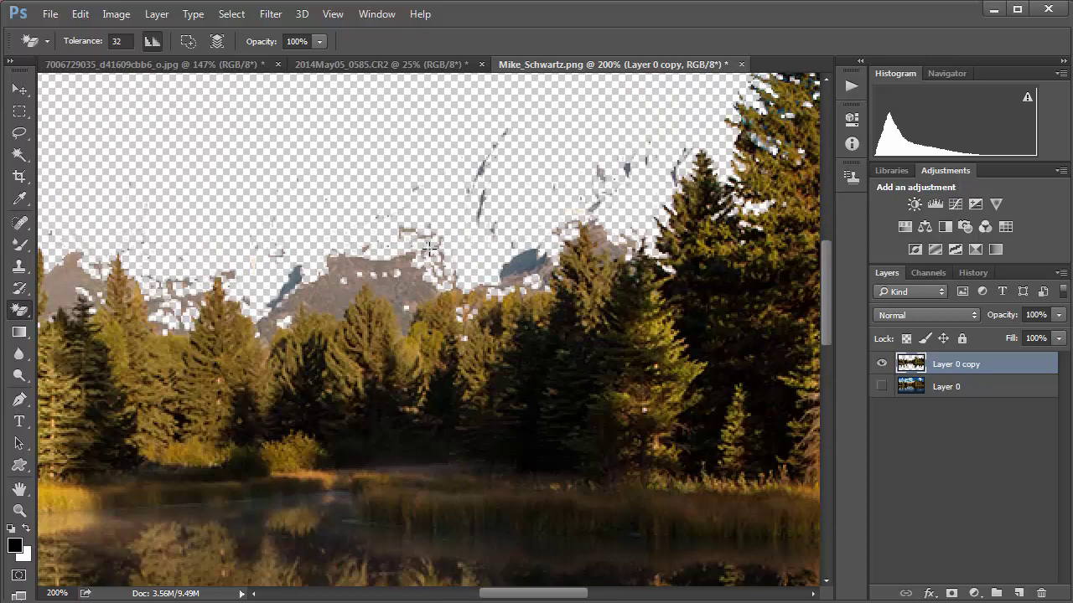
left_click(348, 265)
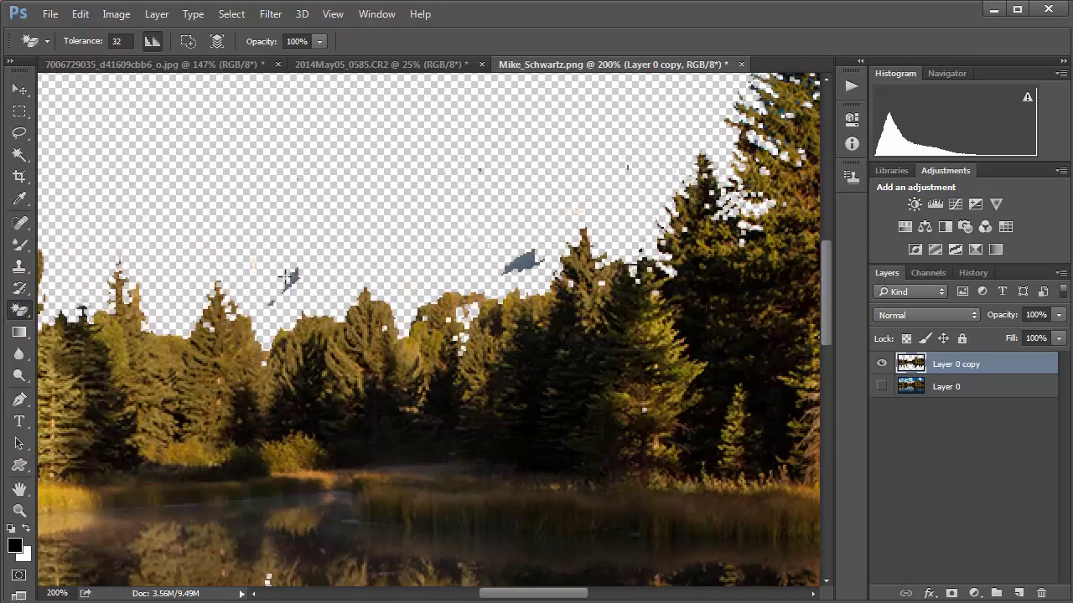
left_click(475, 266)
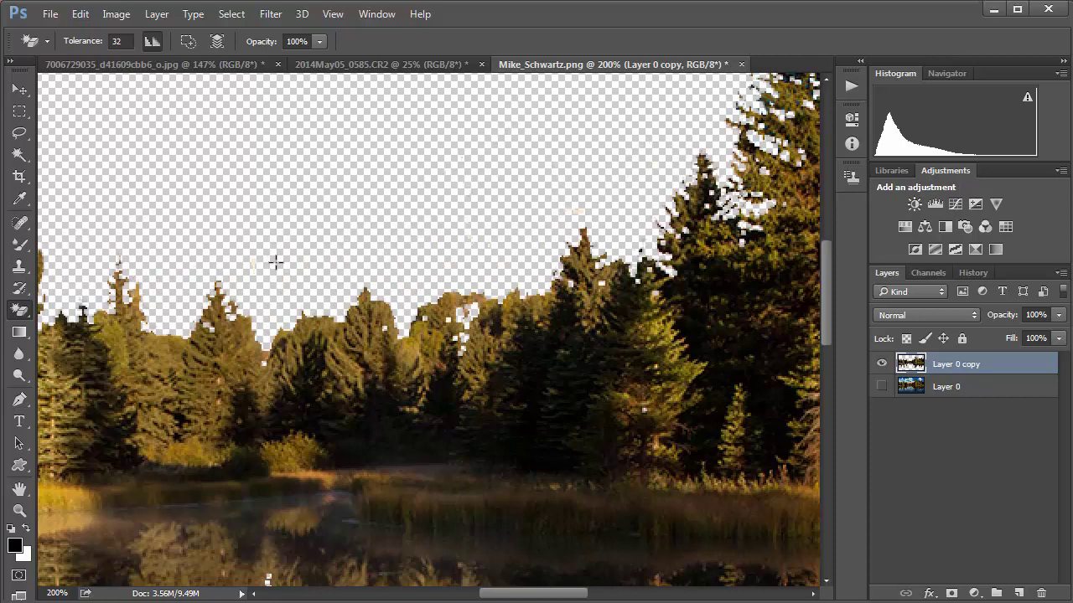
left_click_drag(233, 247, 566, 336)
left_click_drag(259, 331, 451, 346)
left_click_drag(215, 331, 424, 330)
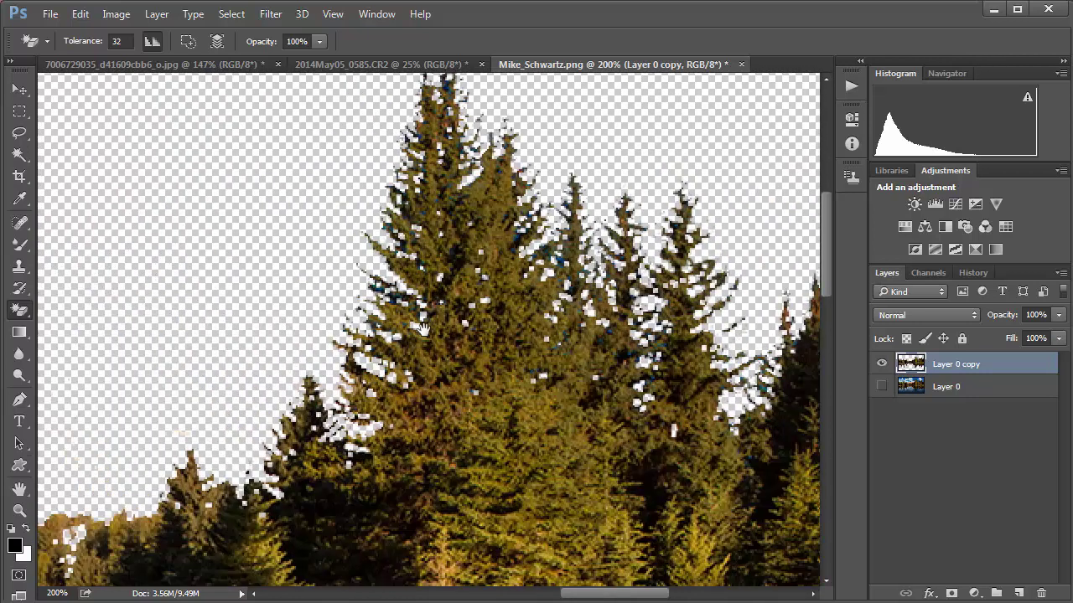
key("ctrl+0")
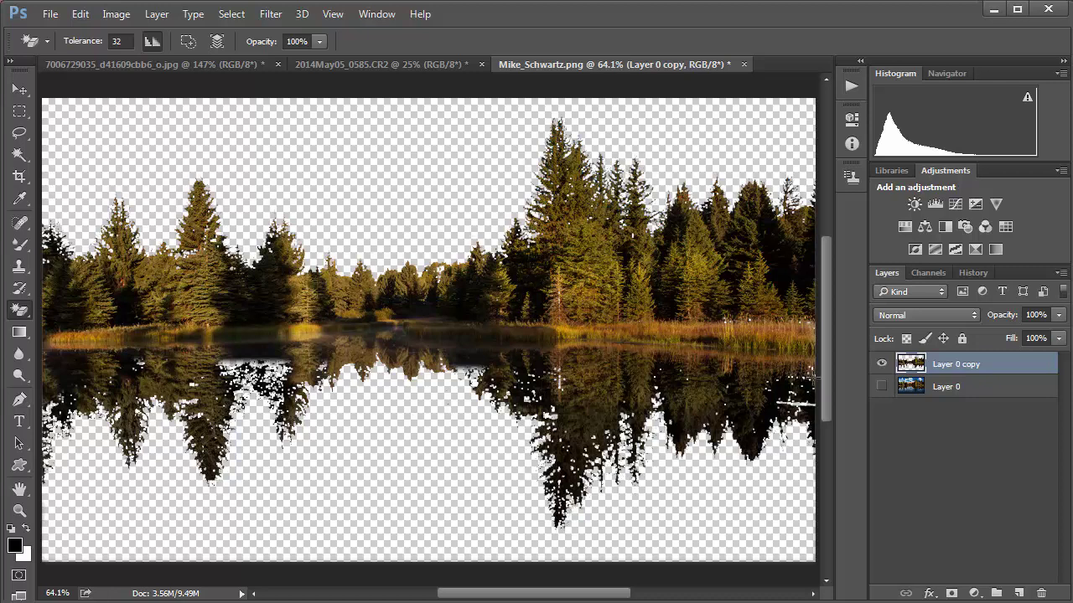
Apply Filter Gallery's Palette Knife with Stroke Size 5, Stroke Detail 2 and Softness 1
left_click(270, 15)
left_click(295, 80)
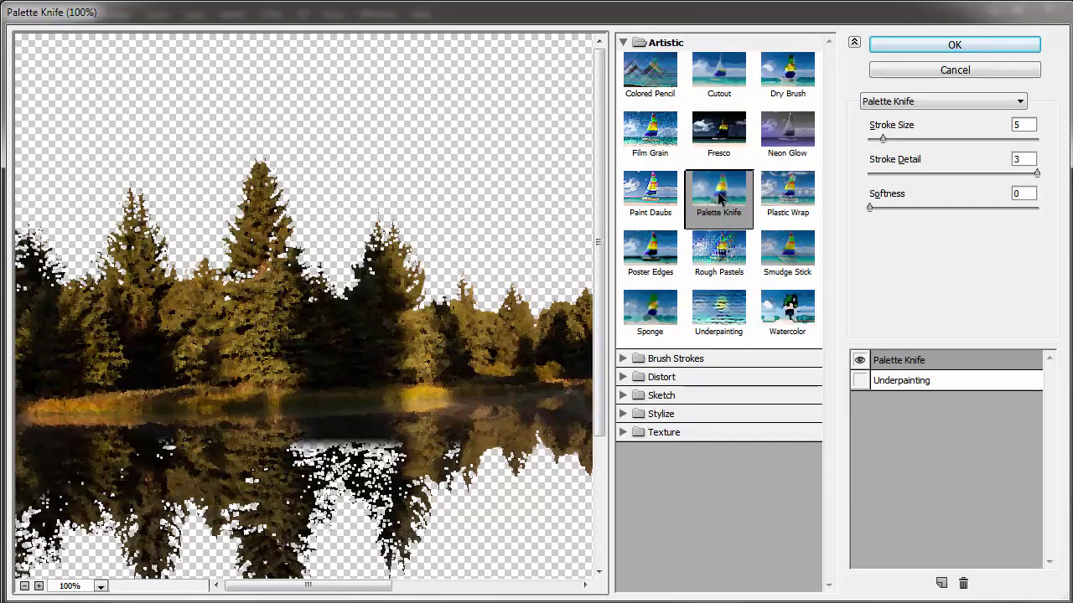
left_click(934, 138)
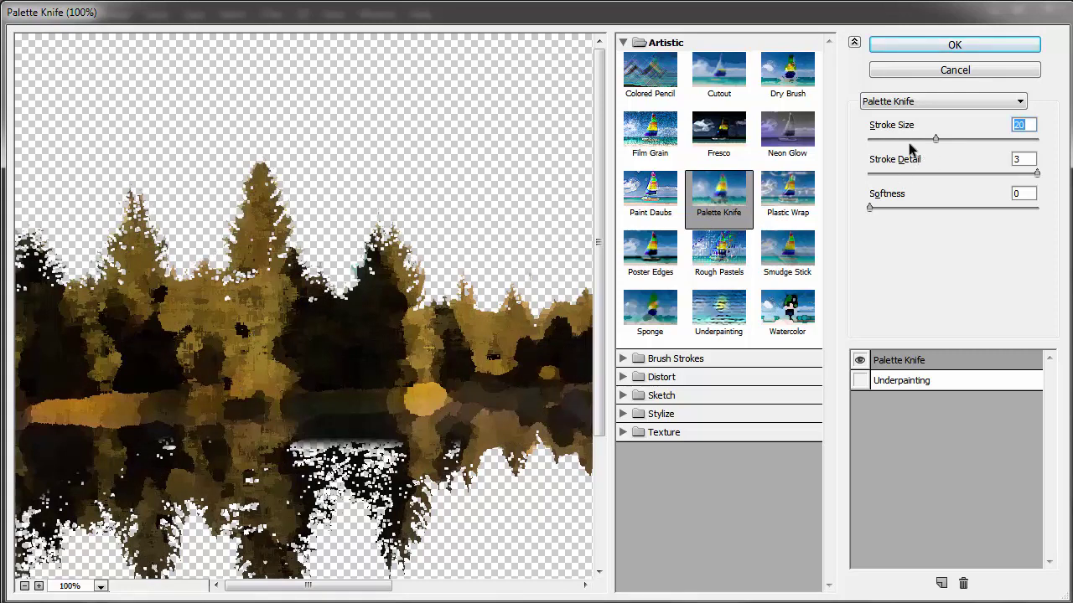
left_click(878, 139)
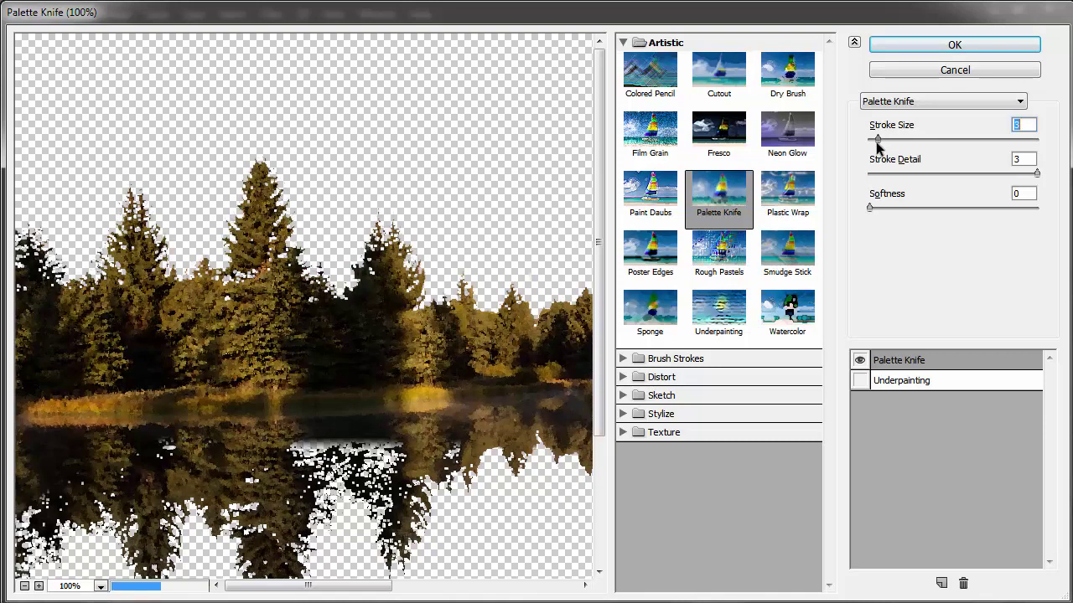
left_click_drag(878, 146, 854, 147)
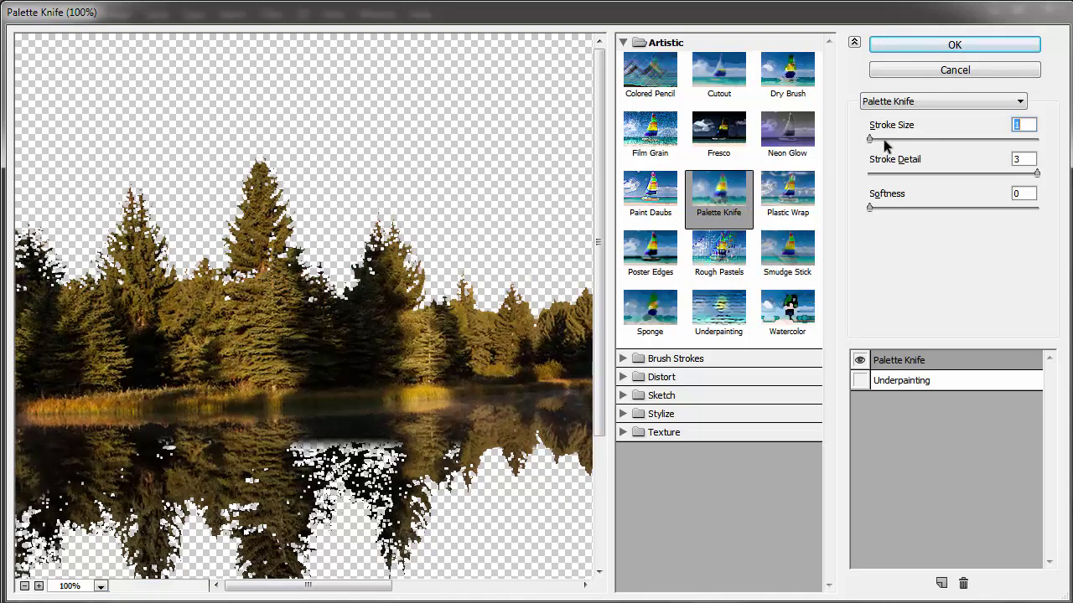
left_click_drag(887, 147, 887, 147)
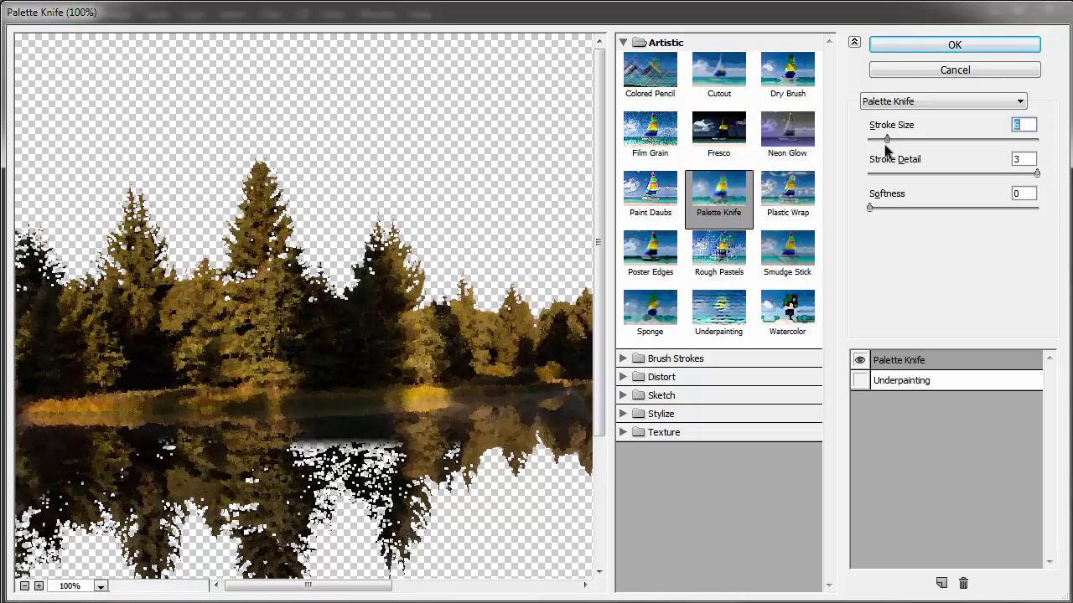
left_click(922, 174)
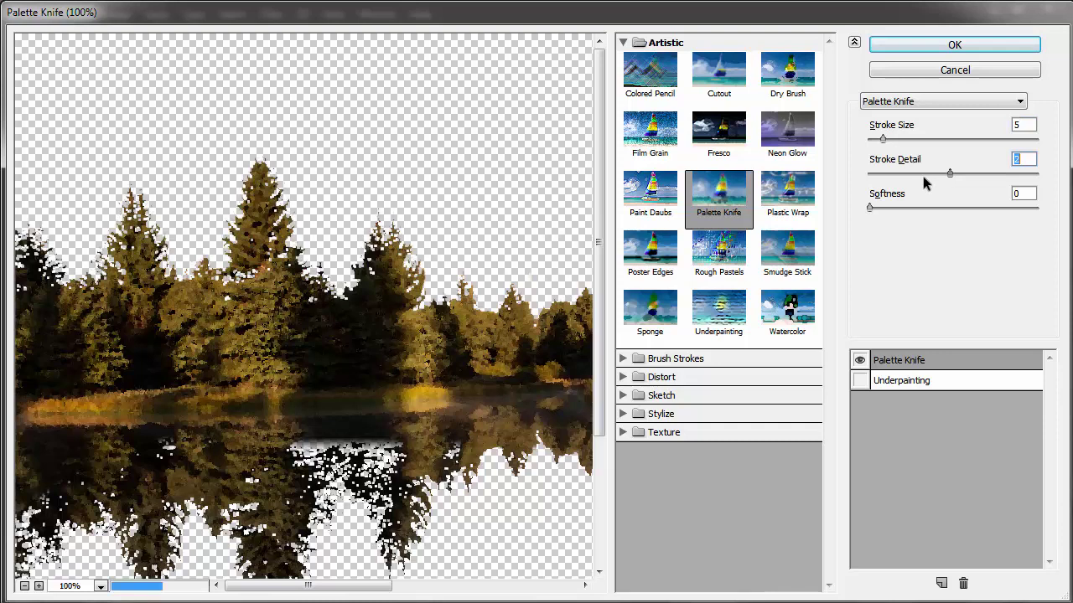
left_click(926, 173)
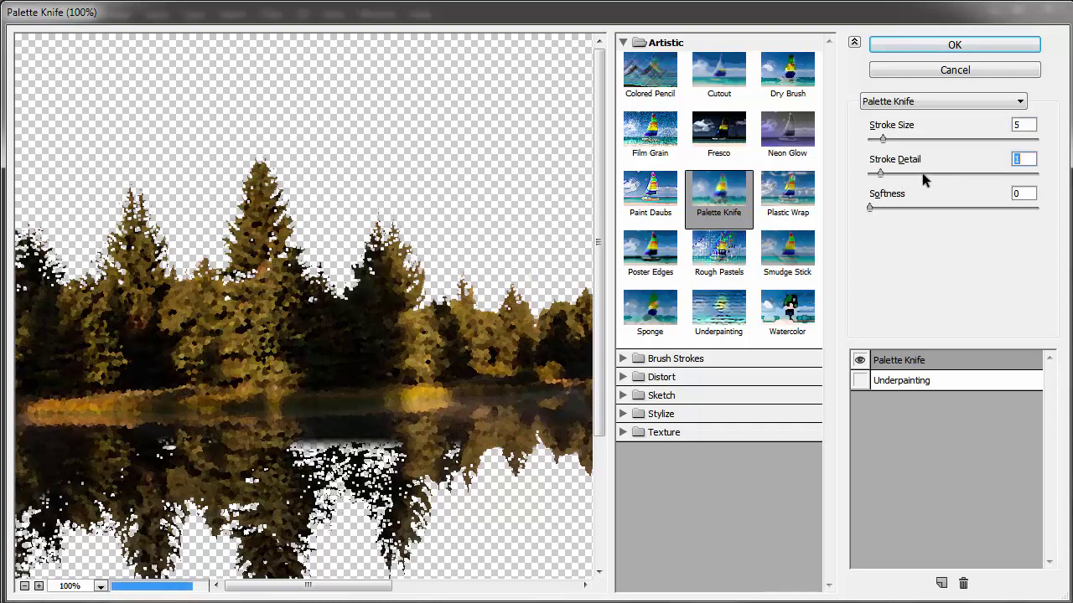
left_click(924, 173)
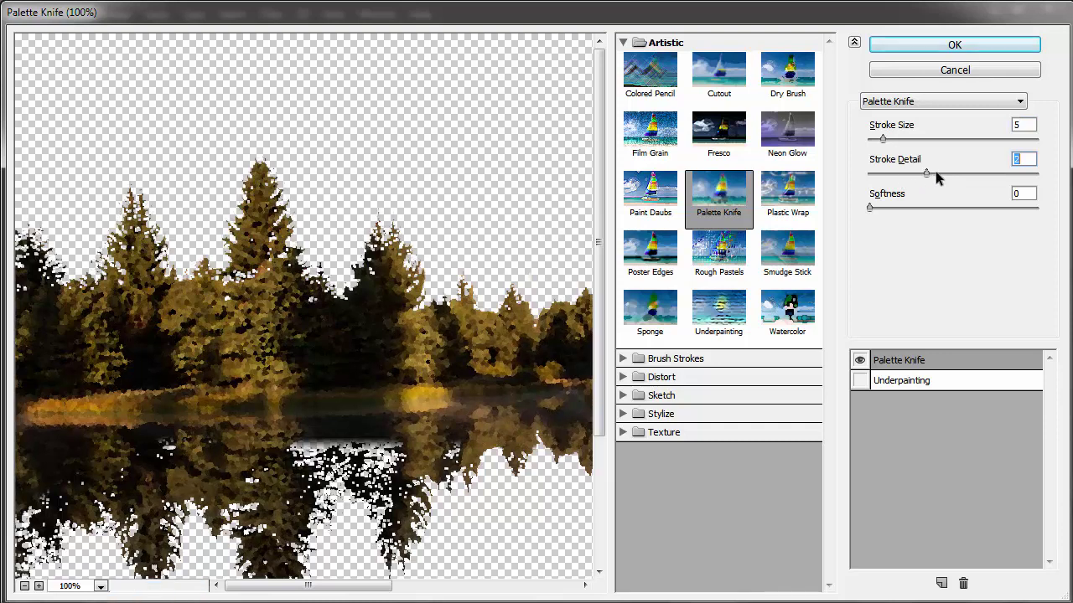
left_click(898, 208)
left_click(894, 208)
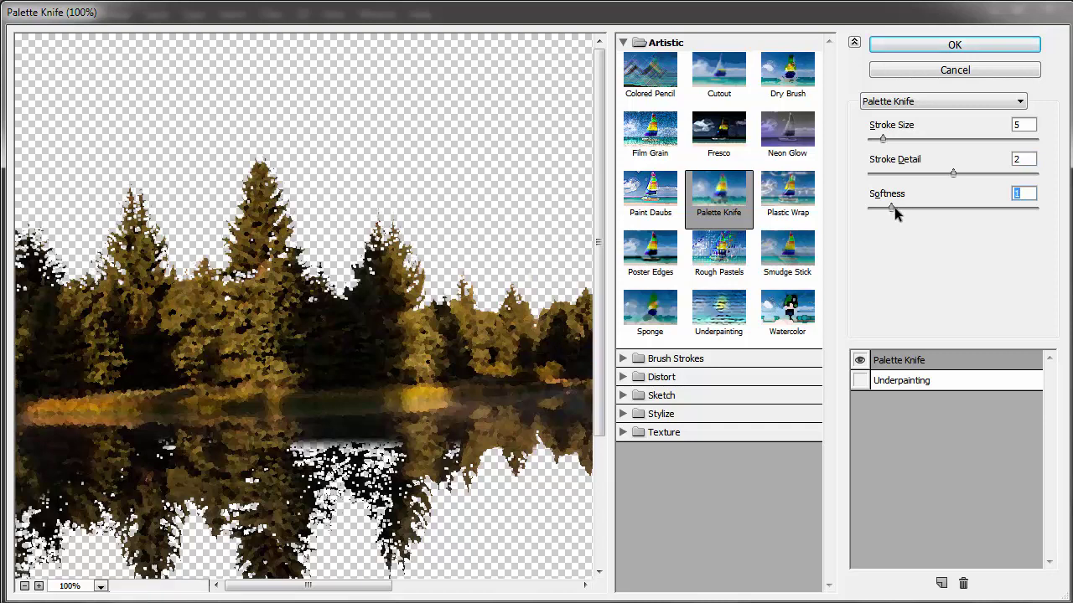
left_click(939, 45)
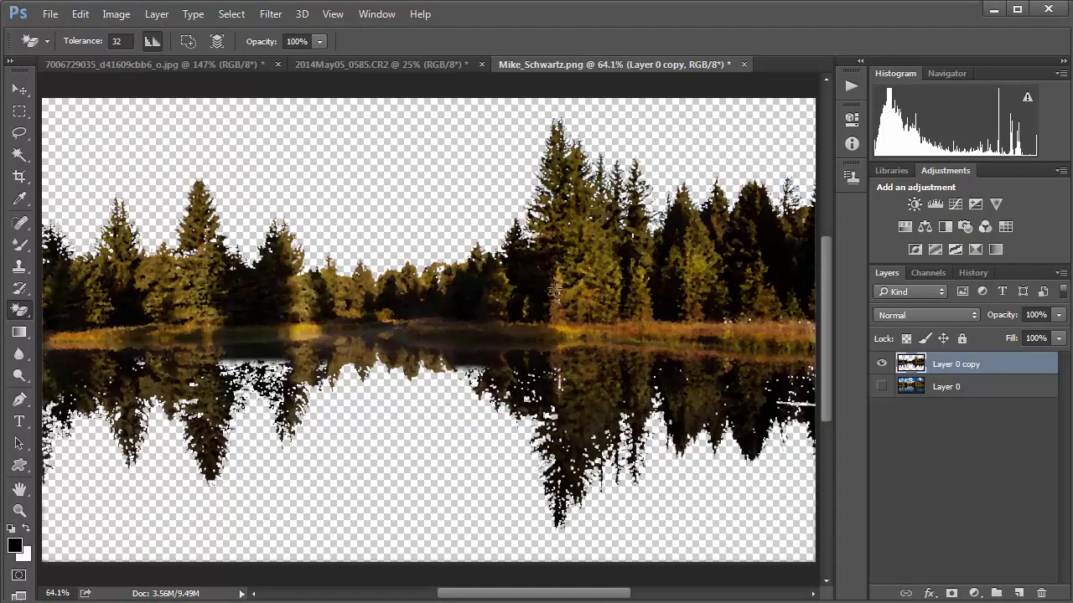
scroll(529, 269, "up", 3)
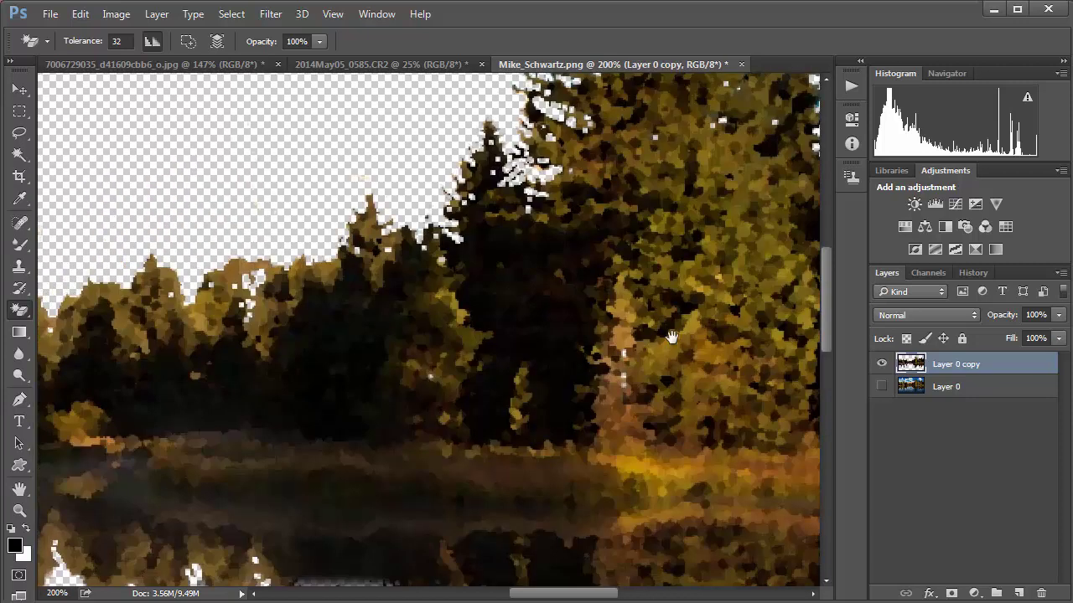
left_click_drag(672, 337, 592, 433)
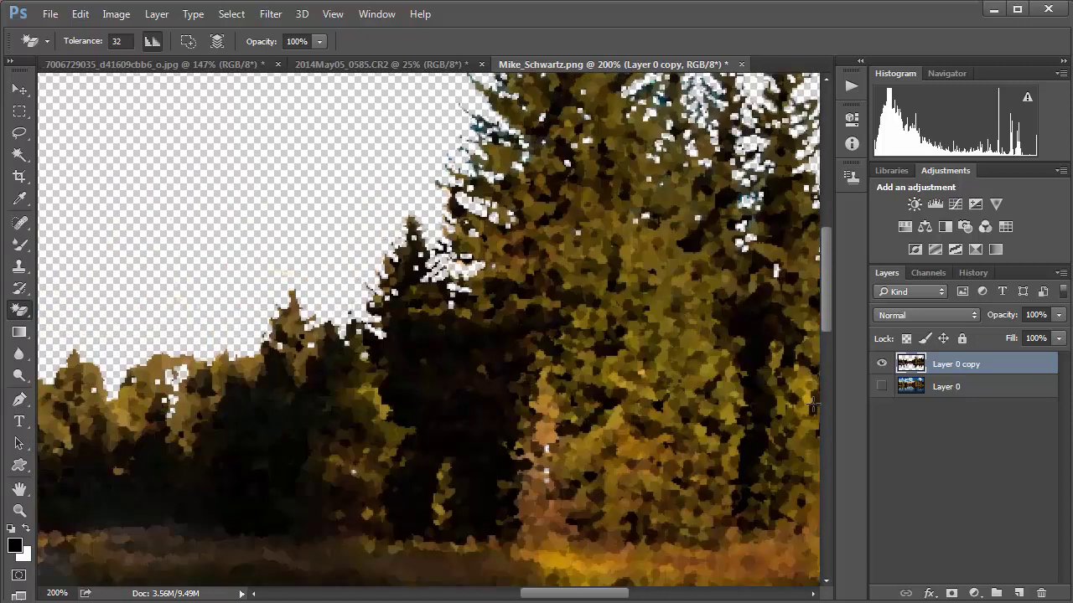
left_click(880, 387)
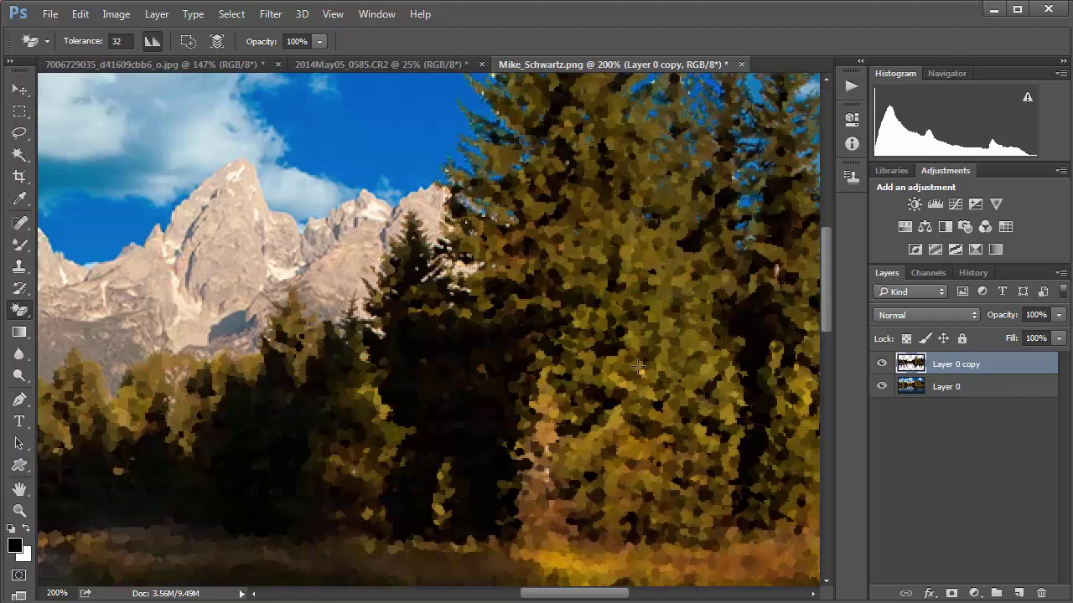
scroll(566, 362, "down", 2)
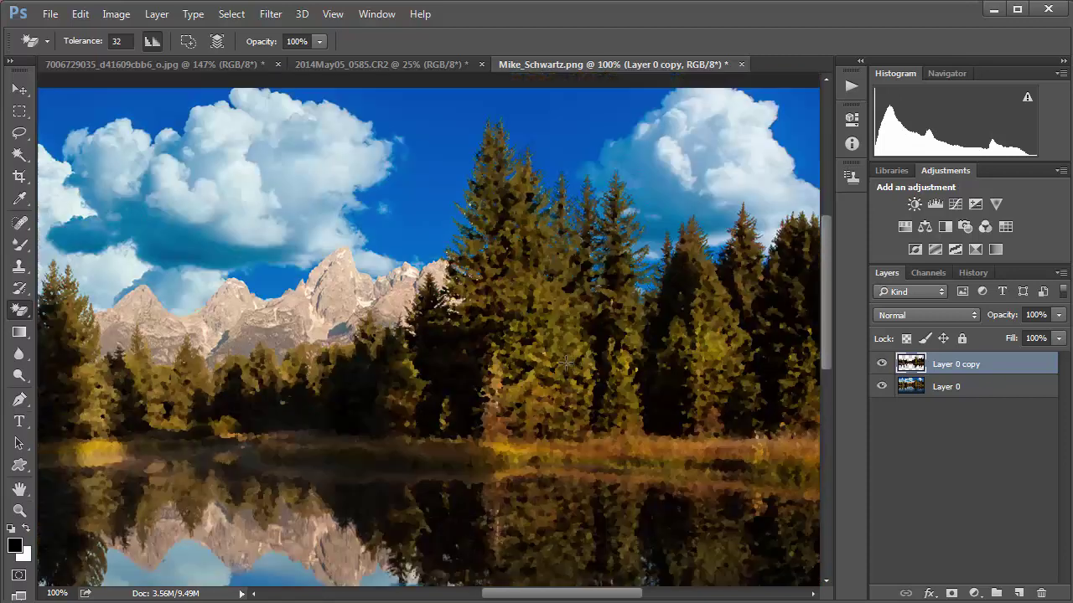
left_click_drag(601, 338, 383, 335)
left_click_drag(497, 379, 666, 416)
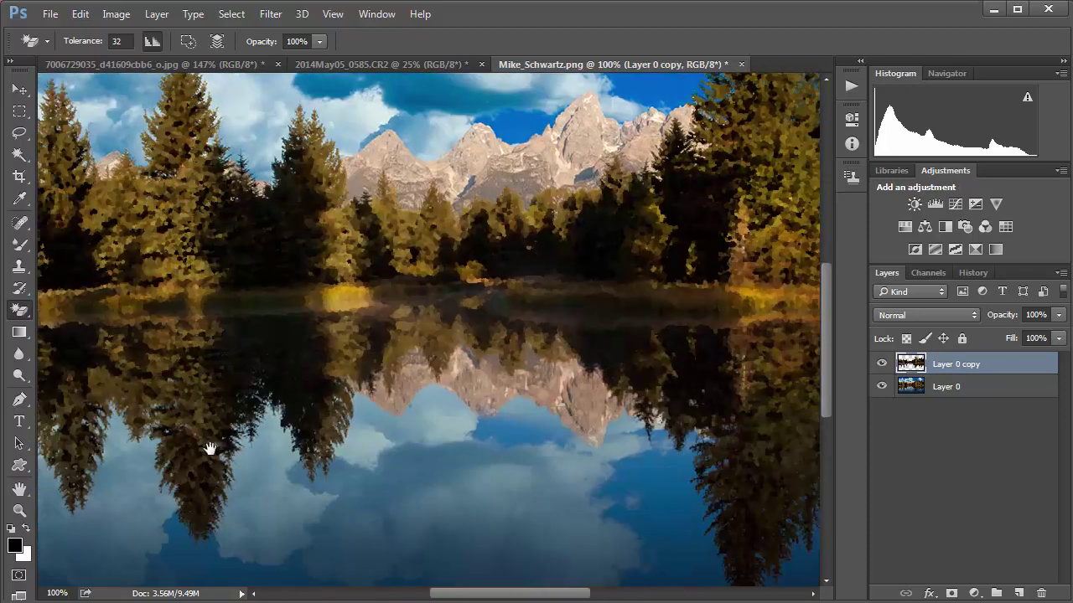
left_click_drag(211, 449, 317, 448)
scroll(316, 449, "up", 1)
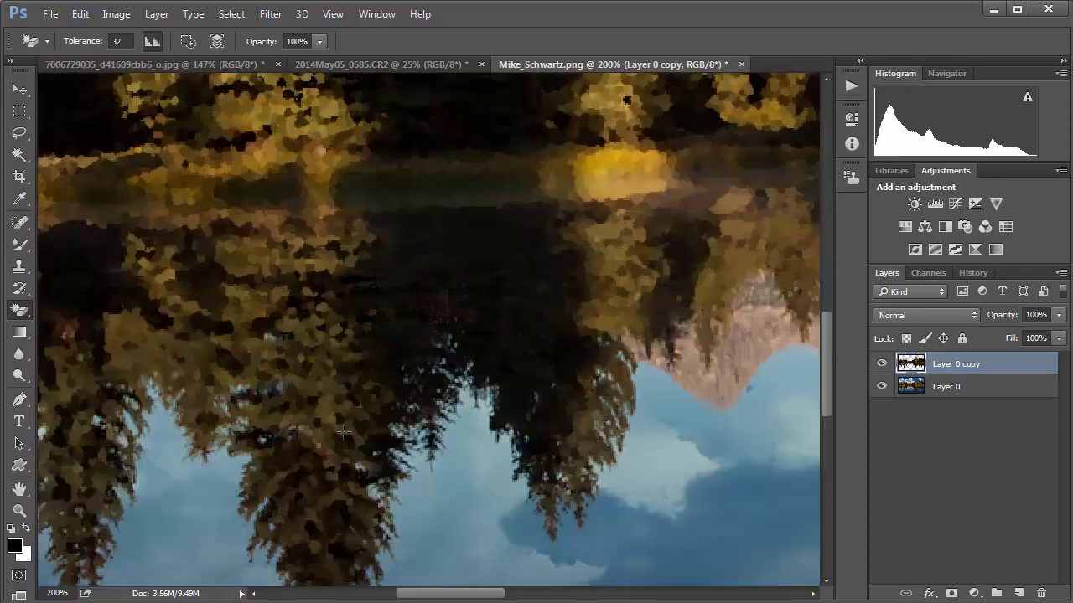
scroll(343, 432, "up", 1)
left_click_drag(259, 250, 430, 254)
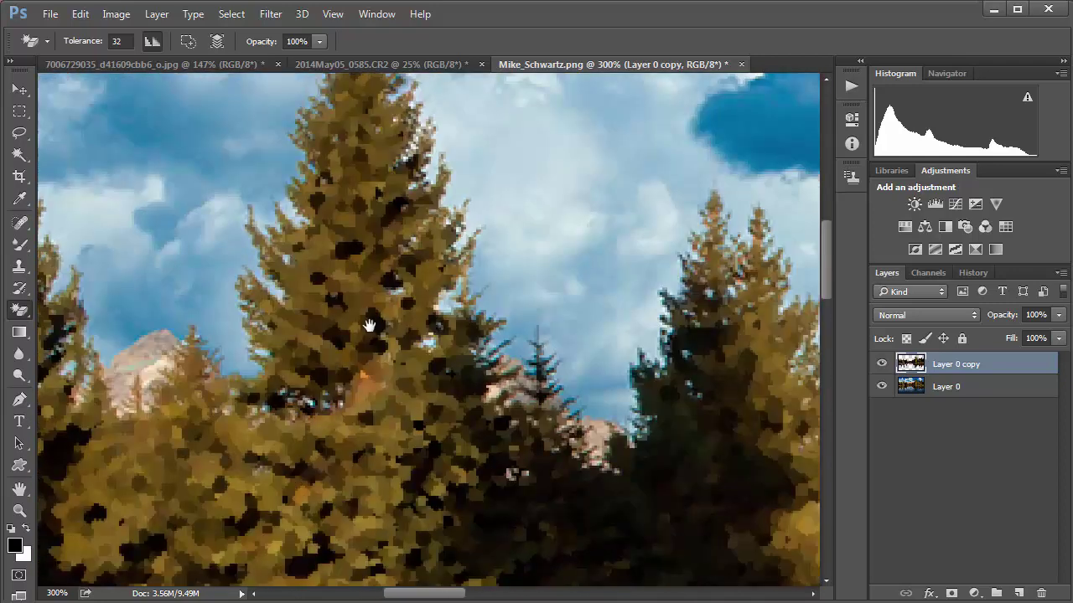
left_click_drag(368, 326, 687, 412)
left_click_drag(460, 283, 318, 84)
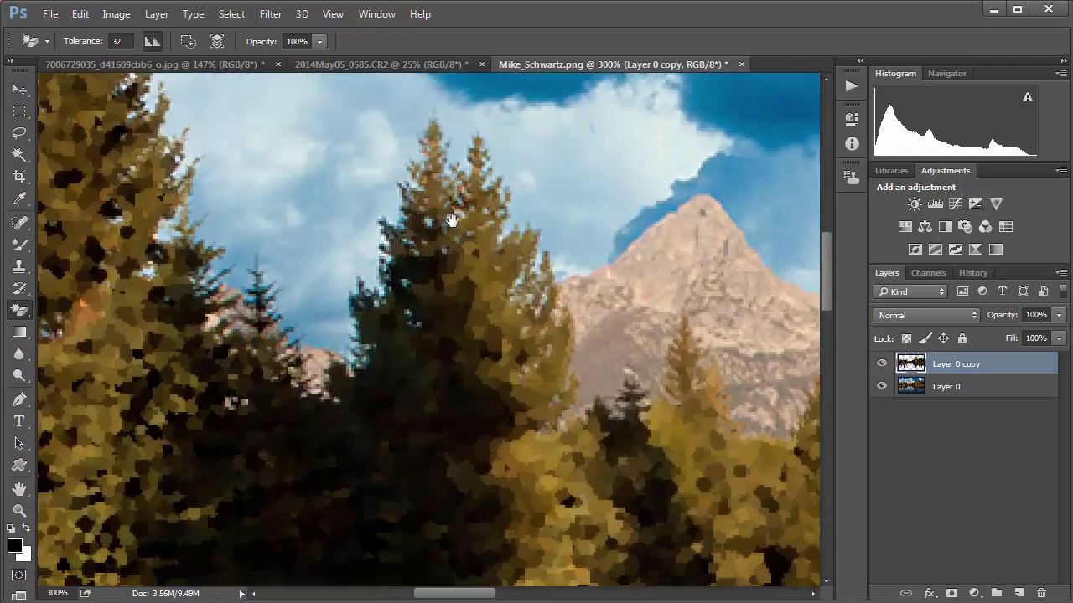
left_click_drag(445, 221, 328, 80)
key("ctrl+1")
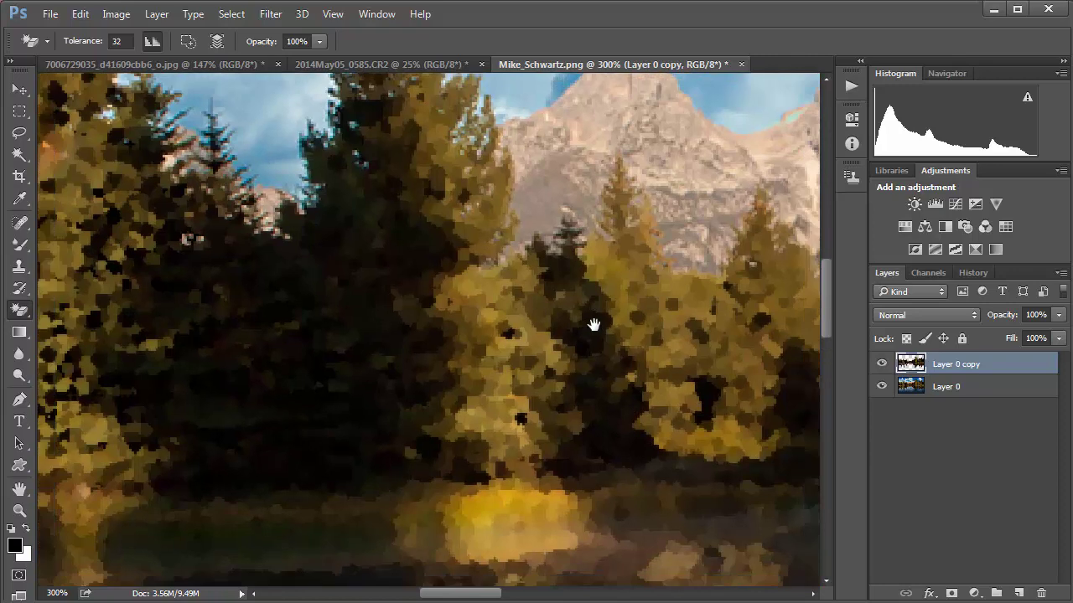
key("ctrl+minus")
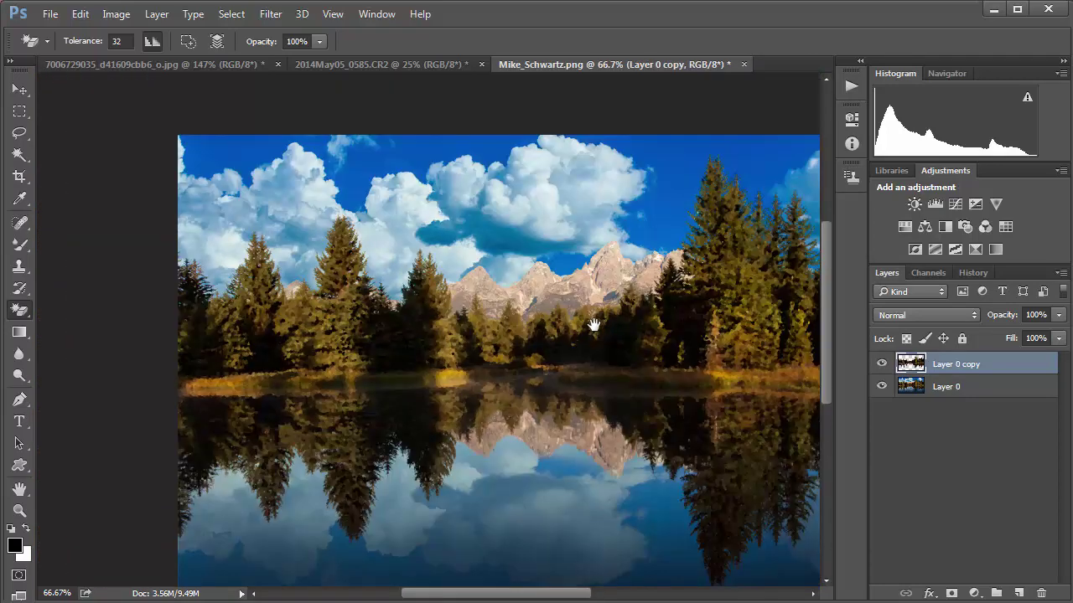
left_click(713, 365)
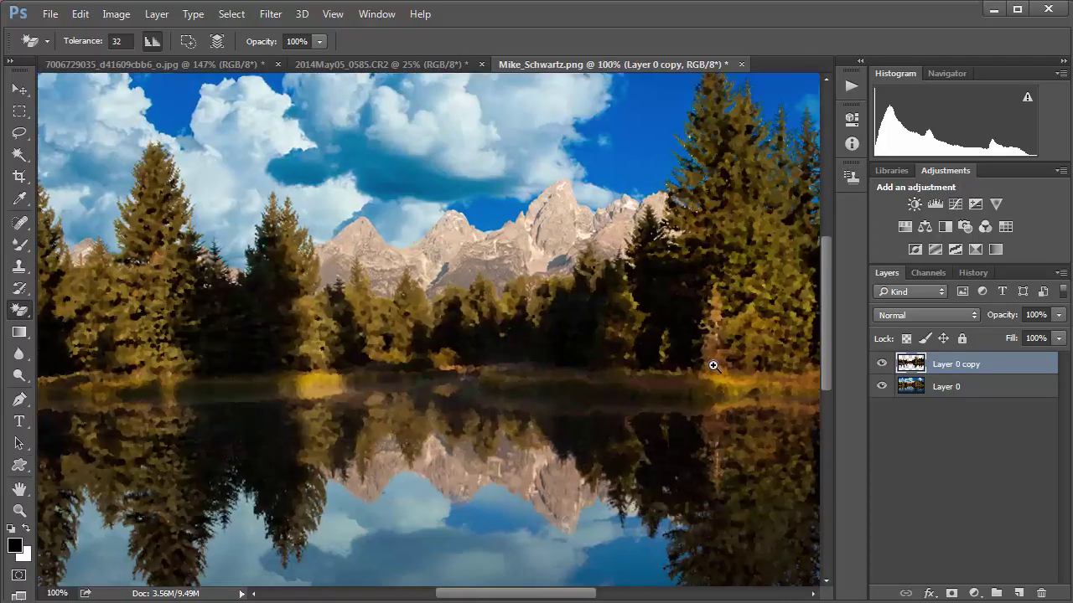
left_click(713, 365)
left_click(713, 366)
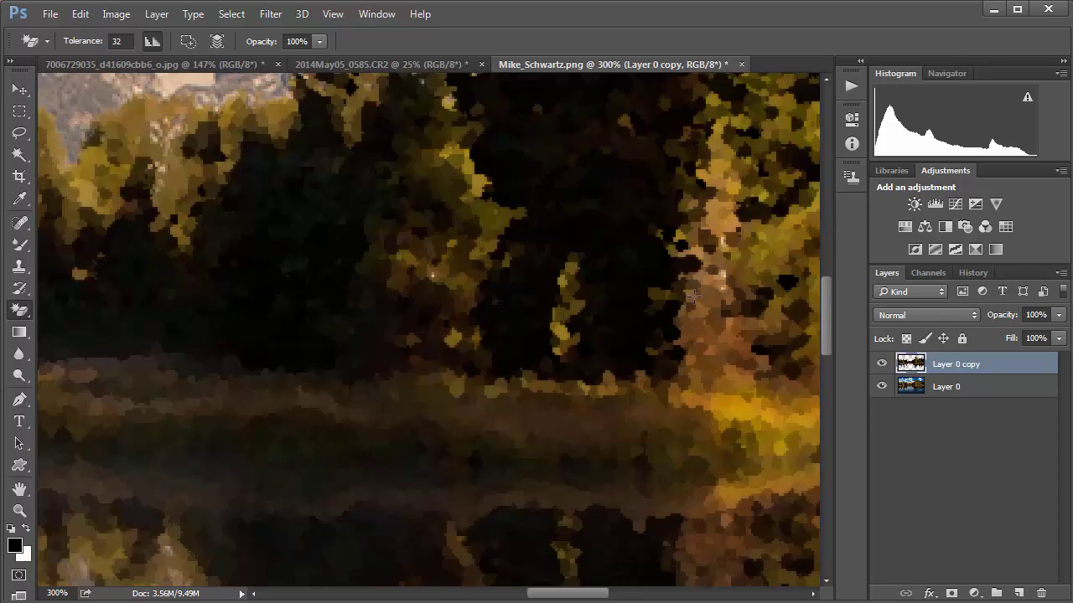
left_click_drag(692, 294, 496, 387)
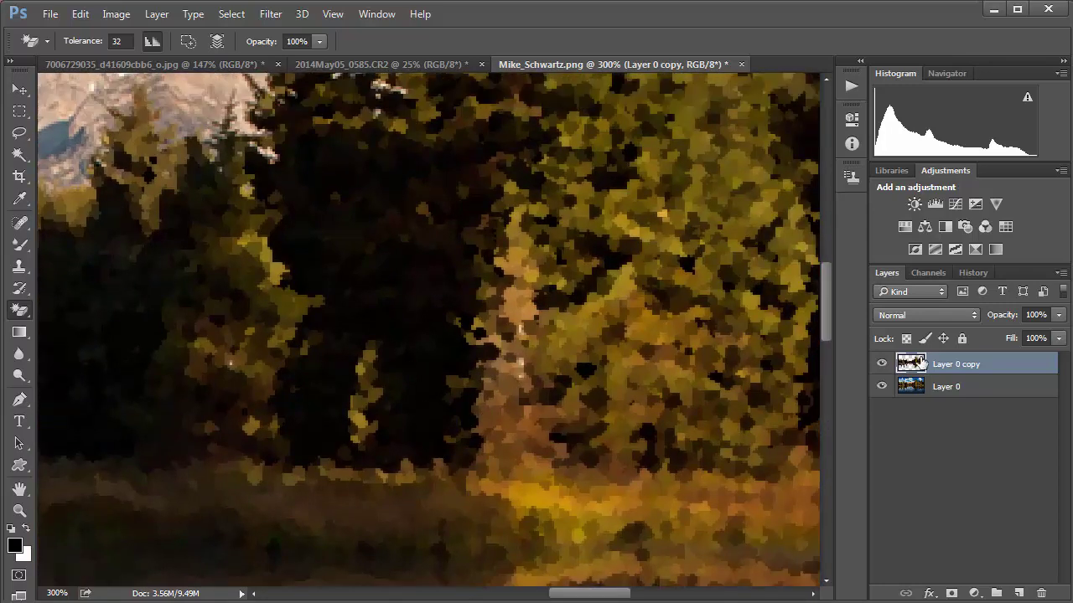
Duplicate the filtered trees as Layer 0 copy 2 and switch to the Mixer Brush
key("ctrl+j")
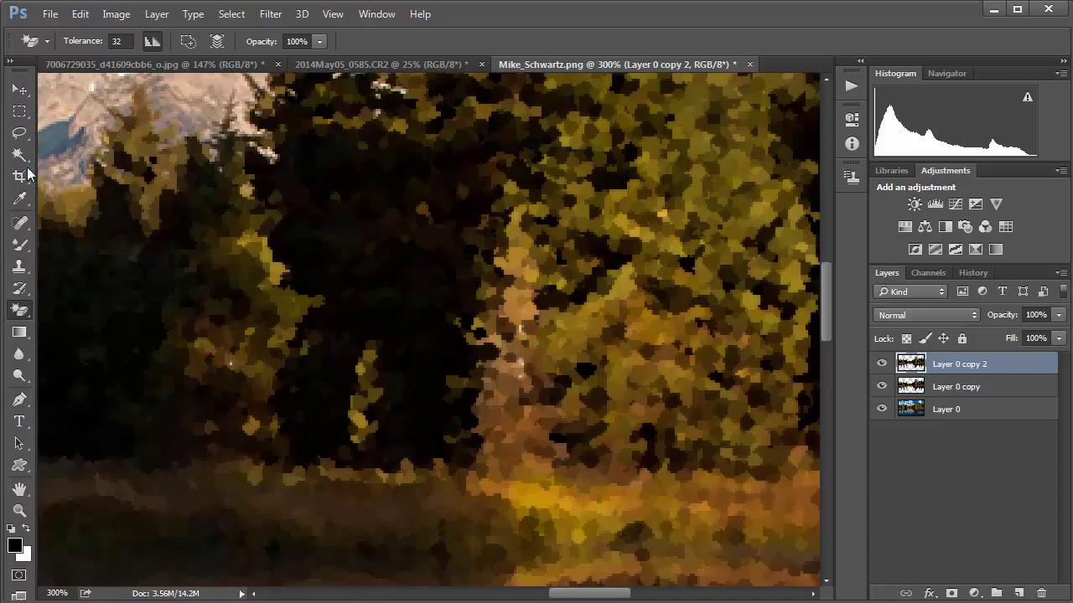
left_click_drag(20, 244, 151, 291)
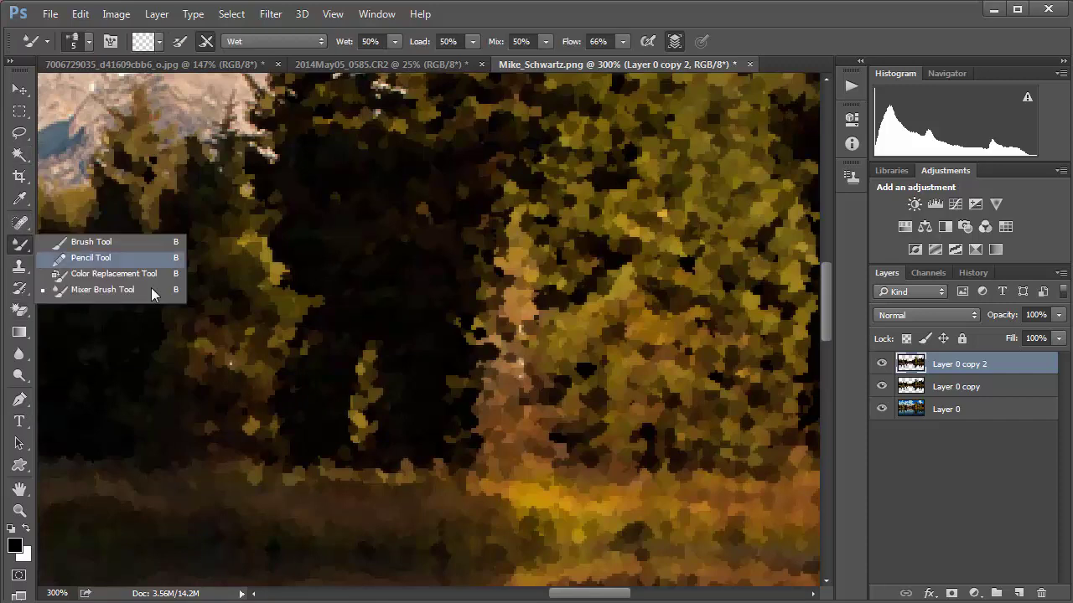
left_click(104, 290)
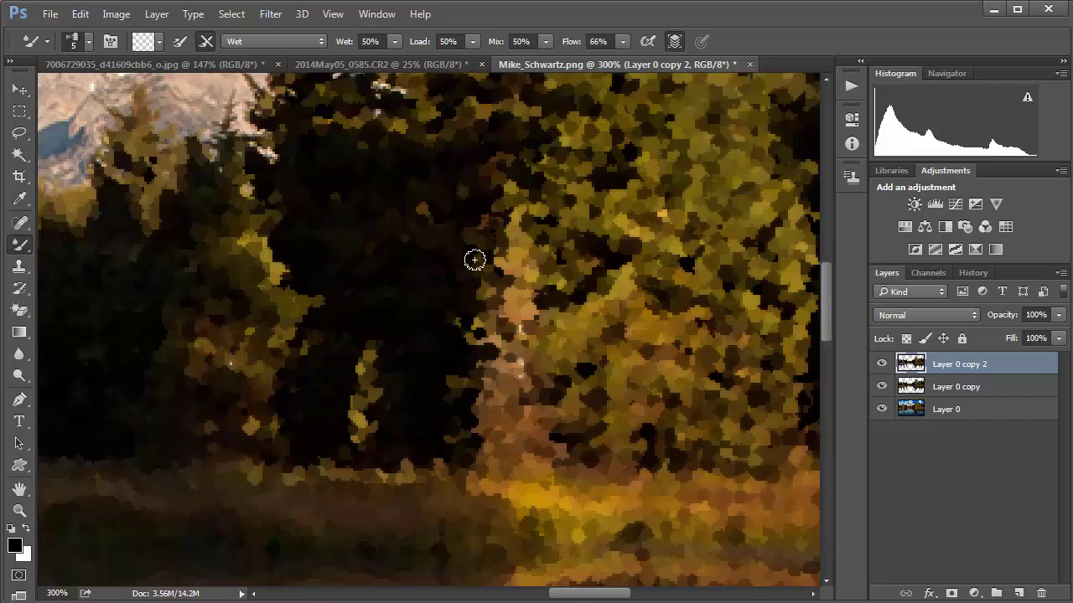
Smear the right-hand trees' light trunk and foliage patches into brushy streaks, shrinking the brush to 3
mouse_move(517, 360)
left_mouse_down()
mouse_move(497, 398)
mouse_move(504, 421)
mouse_move(540, 422)
mouse_move(535, 414)
mouse_move(565, 448)
mouse_move(602, 425)
mouse_move(601, 451)
mouse_move(639, 444)
mouse_move(646, 431)
mouse_move(628, 441)
mouse_move(648, 435)
mouse_move(647, 460)
mouse_move(634, 455)
mouse_move(671, 447)
mouse_move(681, 460)
mouse_move(723, 435)
mouse_move(759, 470)
mouse_move(734, 468)
mouse_move(775, 473)
mouse_move(789, 441)
mouse_move(754, 403)
left_mouse_up()
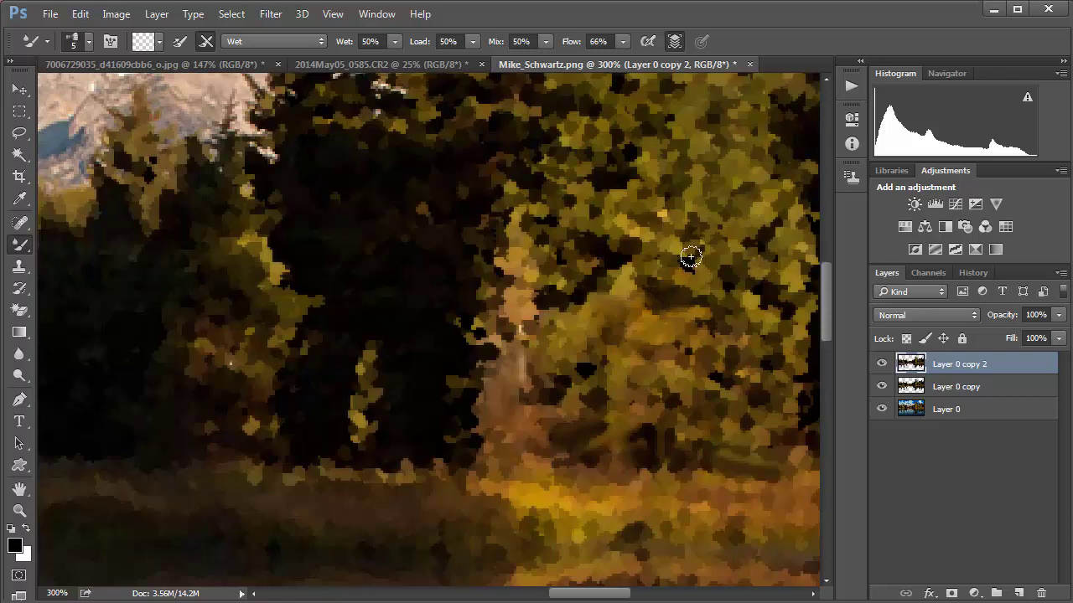
mouse_move(690, 253)
left_mouse_down()
mouse_move(628, 227)
mouse_move(640, 235)
mouse_move(642, 217)
mouse_move(701, 240)
mouse_move(627, 269)
mouse_move(626, 248)
mouse_move(589, 238)
mouse_move(604, 246)
mouse_move(603, 268)
mouse_move(579, 302)
mouse_move(544, 300)
mouse_move(553, 304)
mouse_move(587, 281)
mouse_move(537, 242)
left_mouse_up()
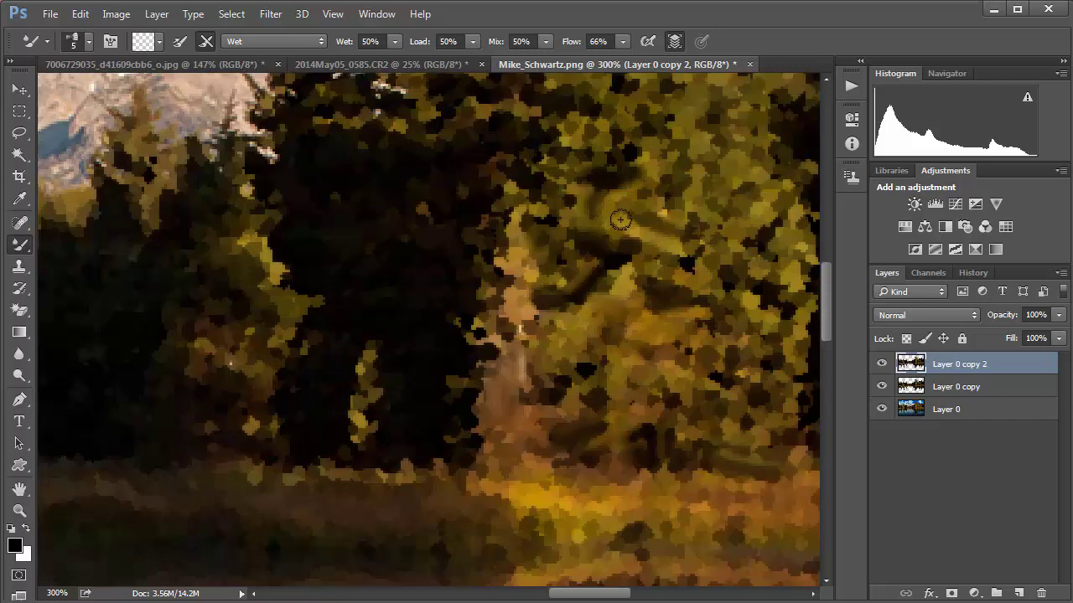
left_click_drag(617, 221, 696, 249)
key("bracketleft")
key("bracketleft")
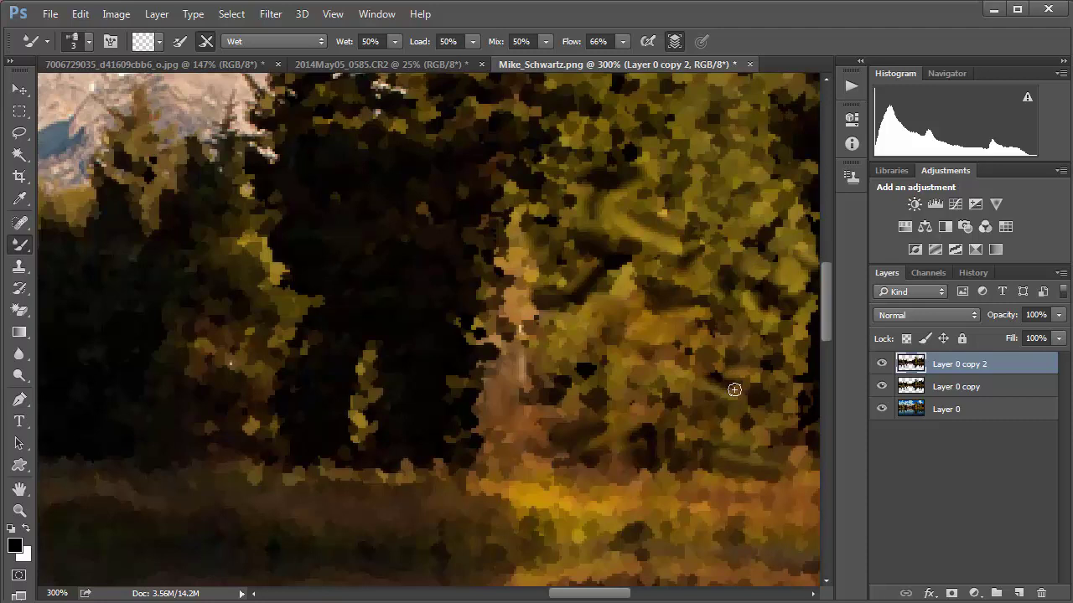
key("ctrl+1")
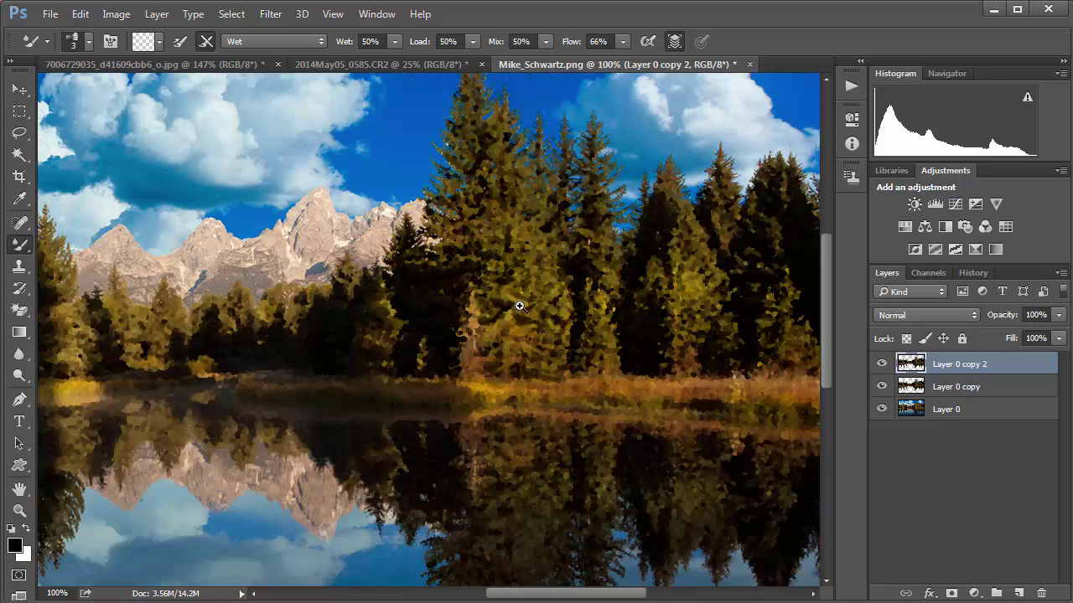
left_click(519, 306)
left_click(517, 302)
left_click(578, 306)
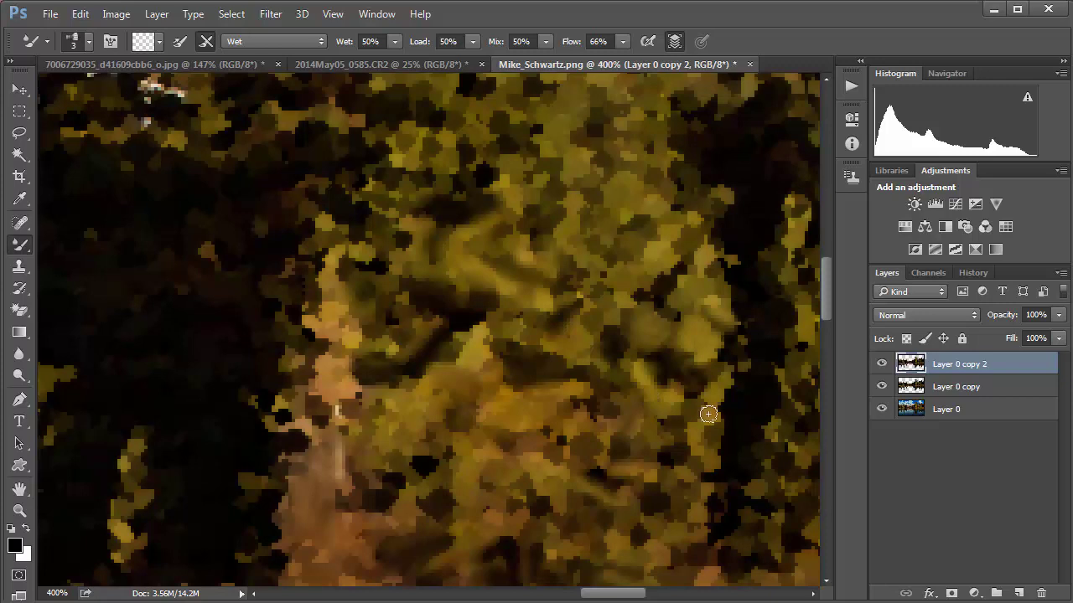
key("ctrl+1")
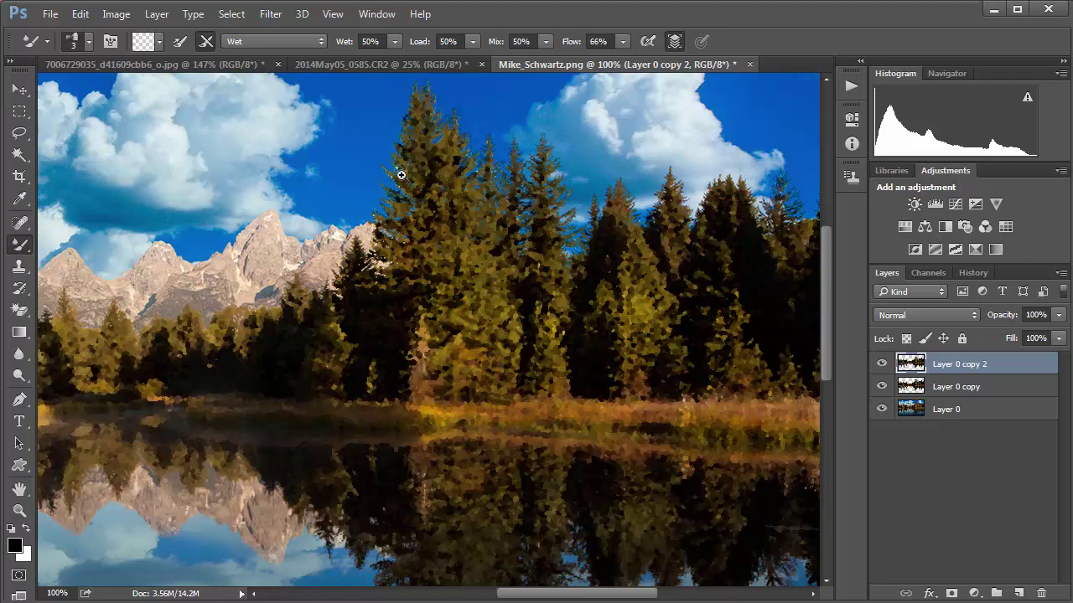
scroll(401, 174, "up", 2)
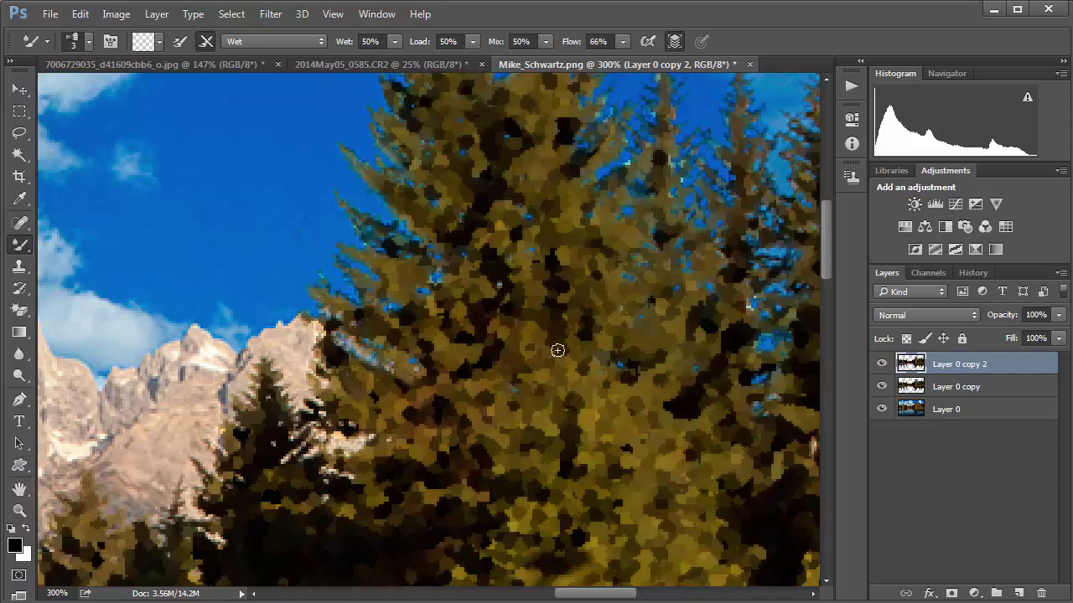
key("ctrl+1")
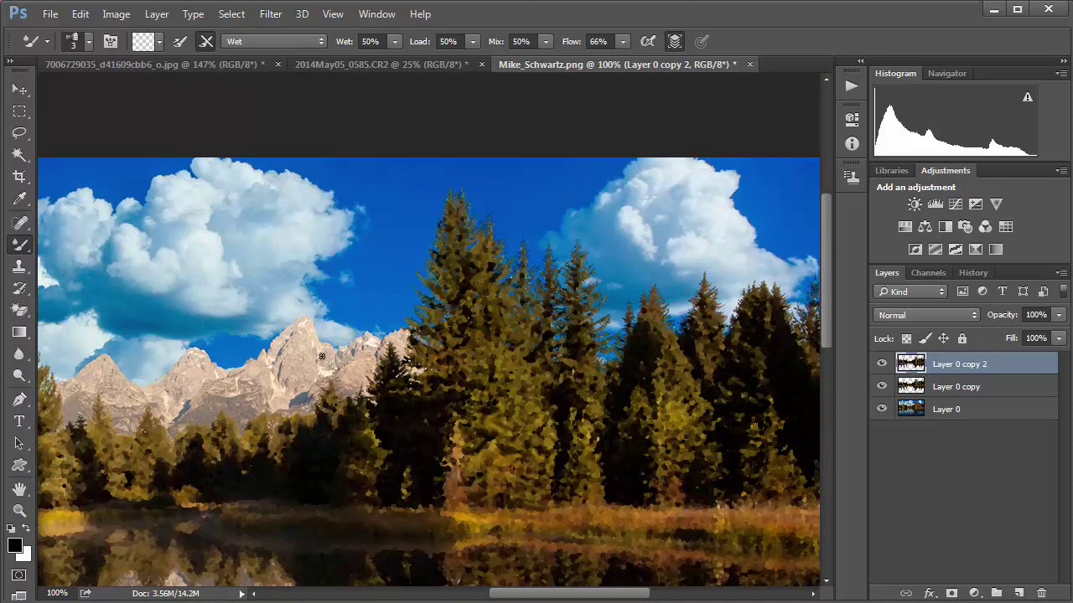
Zoom onto the tallest peak and blend its summit snow and left-face rock with a size 5 brush
scroll(321, 356, "up", 5)
scroll(431, 388, "down", 3)
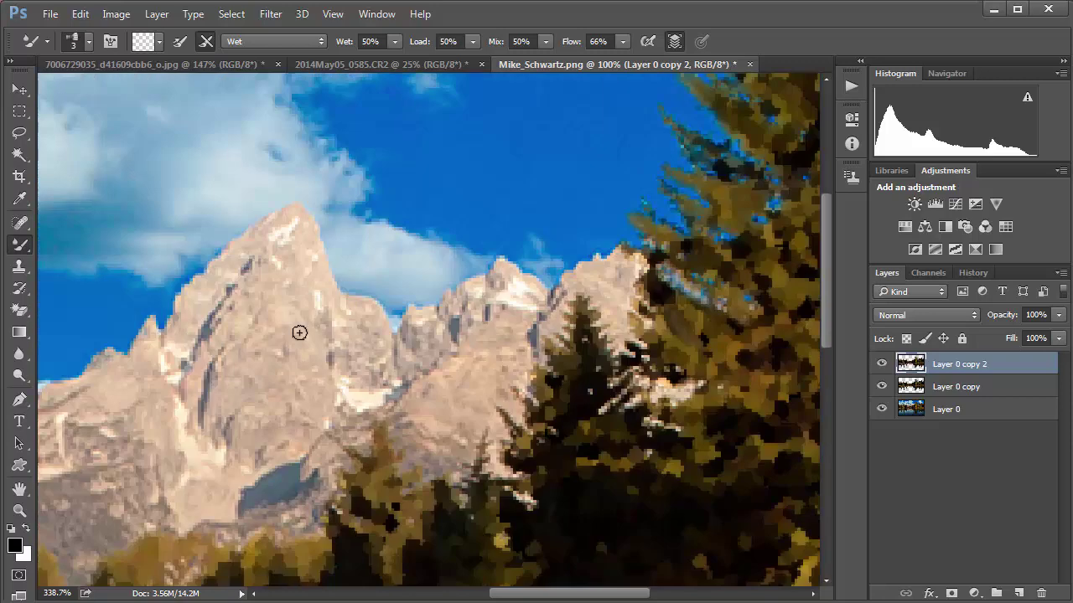
scroll(299, 332, "down", 1)
key("bracketright")
key("bracketright")
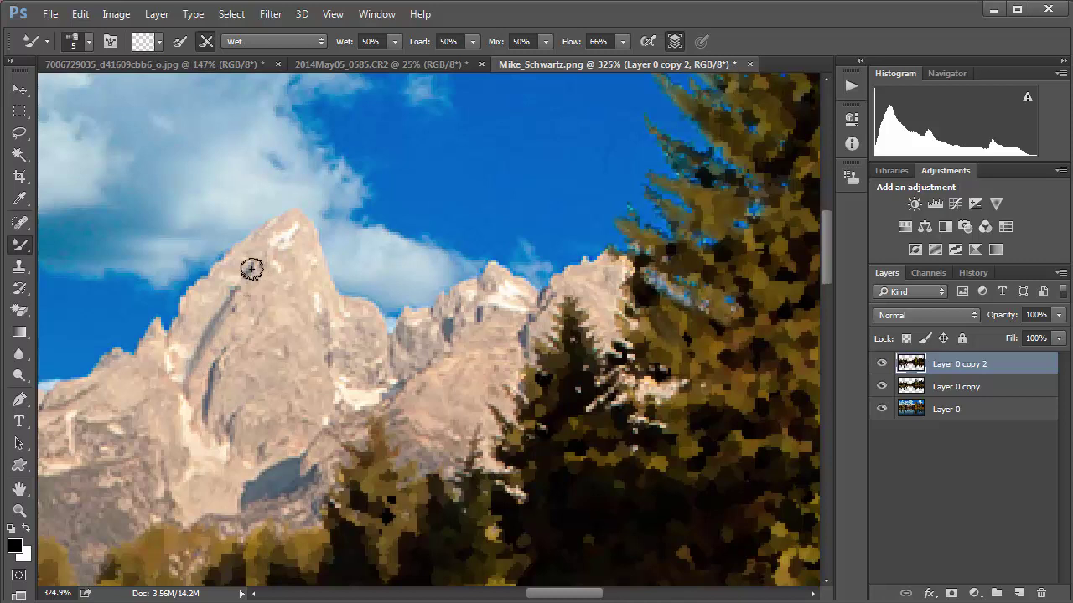
mouse_move(252, 268)
left_mouse_down()
mouse_move(285, 232)
mouse_move(291, 260)
mouse_move(300, 252)
mouse_move(314, 269)
mouse_move(315, 328)
mouse_move(316, 317)
mouse_move(289, 300)
mouse_move(289, 375)
mouse_move(273, 353)
mouse_move(236, 407)
mouse_move(228, 367)
mouse_move(259, 316)
mouse_move(257, 294)
mouse_move(210, 359)
mouse_move(269, 293)
mouse_move(261, 265)
mouse_move(234, 294)
mouse_move(245, 253)
mouse_move(180, 333)
mouse_move(190, 299)
mouse_move(228, 262)
mouse_move(220, 294)
mouse_move(316, 348)
mouse_move(328, 328)
mouse_move(321, 323)
mouse_move(324, 369)
mouse_move(311, 309)
mouse_move(354, 352)
mouse_move(361, 333)
mouse_move(380, 373)
mouse_move(346, 376)
mouse_move(376, 321)
mouse_move(377, 350)
mouse_move(335, 304)
mouse_move(367, 320)
mouse_move(343, 319)
mouse_move(371, 378)
mouse_move(311, 395)
mouse_move(251, 438)
mouse_move(252, 411)
mouse_move(243, 443)
mouse_move(282, 445)
mouse_move(249, 457)
mouse_move(330, 410)
mouse_move(316, 410)
mouse_move(317, 354)
mouse_move(307, 388)
mouse_move(314, 374)
mouse_move(273, 387)
mouse_move(260, 414)
mouse_move(251, 388)
mouse_move(304, 342)
mouse_move(315, 369)
left_mouse_up()
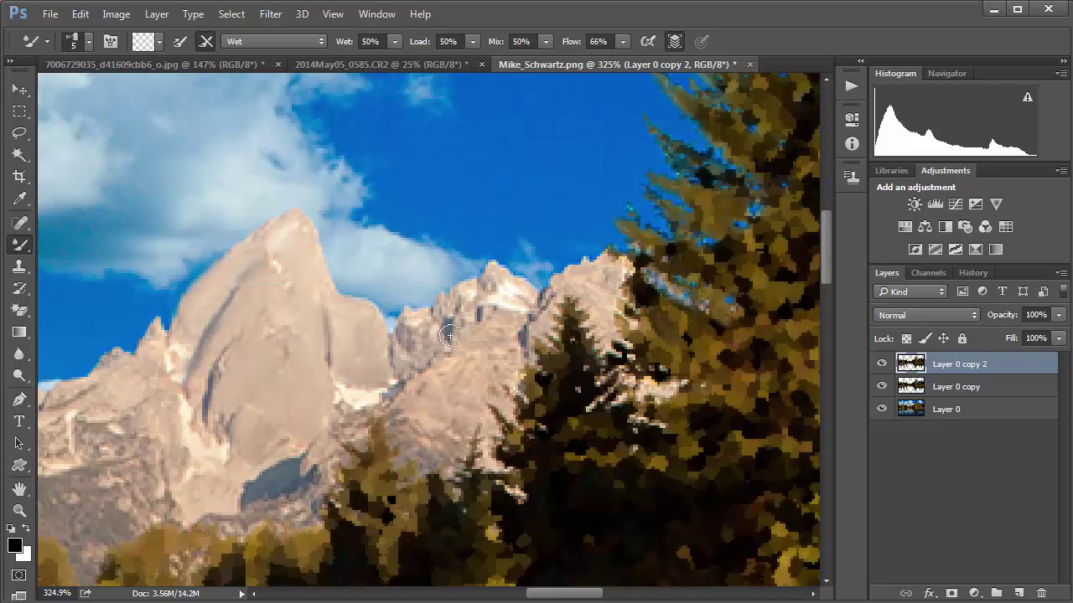
mouse_move(271, 397)
left_mouse_down()
mouse_move(206, 445)
mouse_move(199, 360)
mouse_move(170, 357)
mouse_move(187, 410)
mouse_move(182, 441)
mouse_move(223, 491)
mouse_move(206, 501)
left_mouse_up()
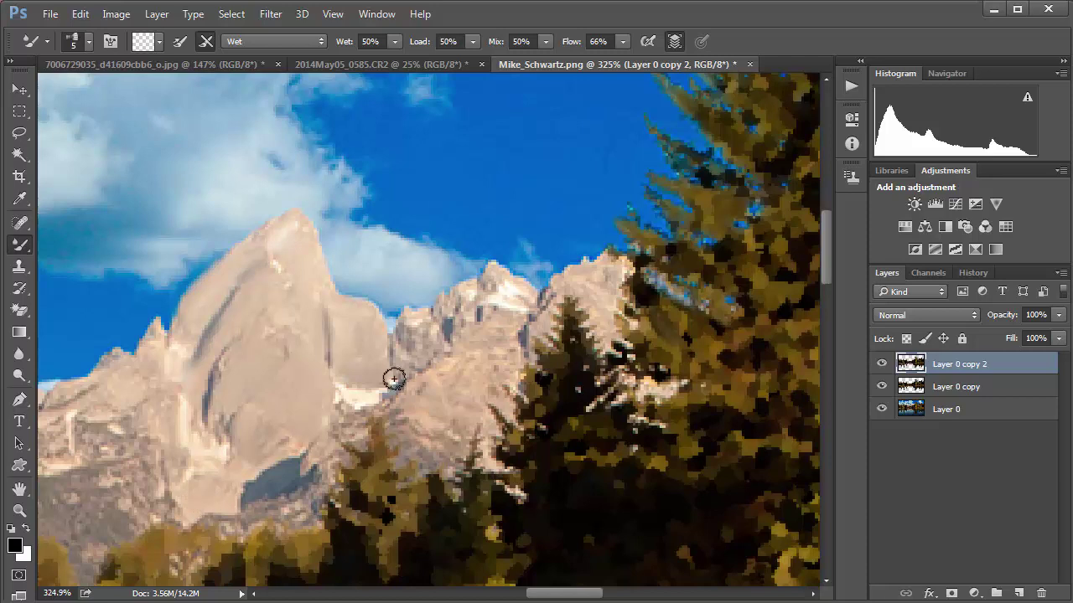
key("ctrl+1")
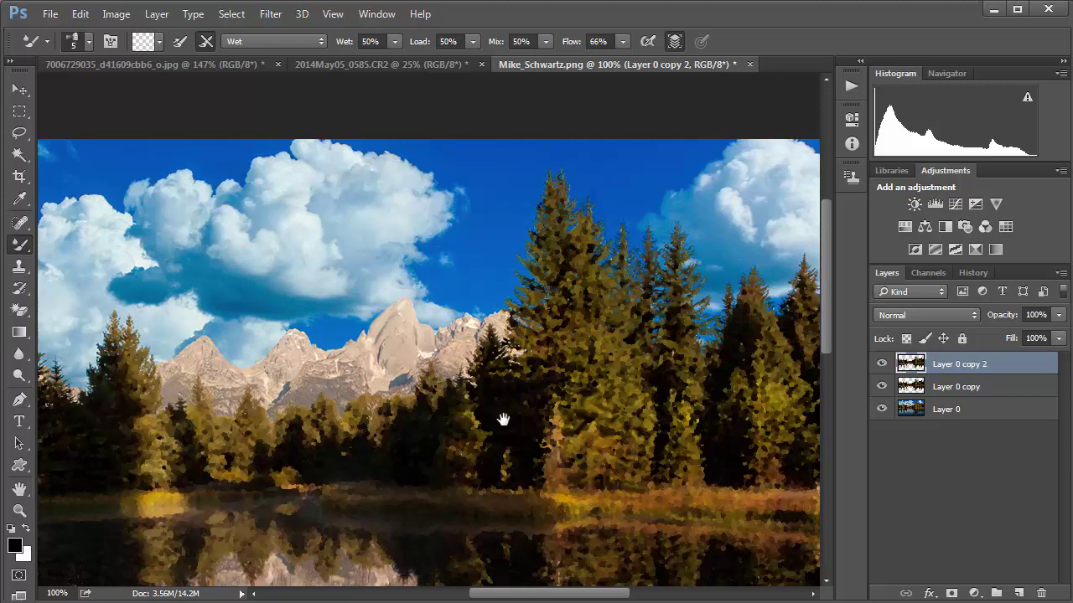
Zoom to 200% on the mountains and Mixer Brush the grey lower rock slopes into soft blended paint
left_click_drag(502, 419, 595, 311)
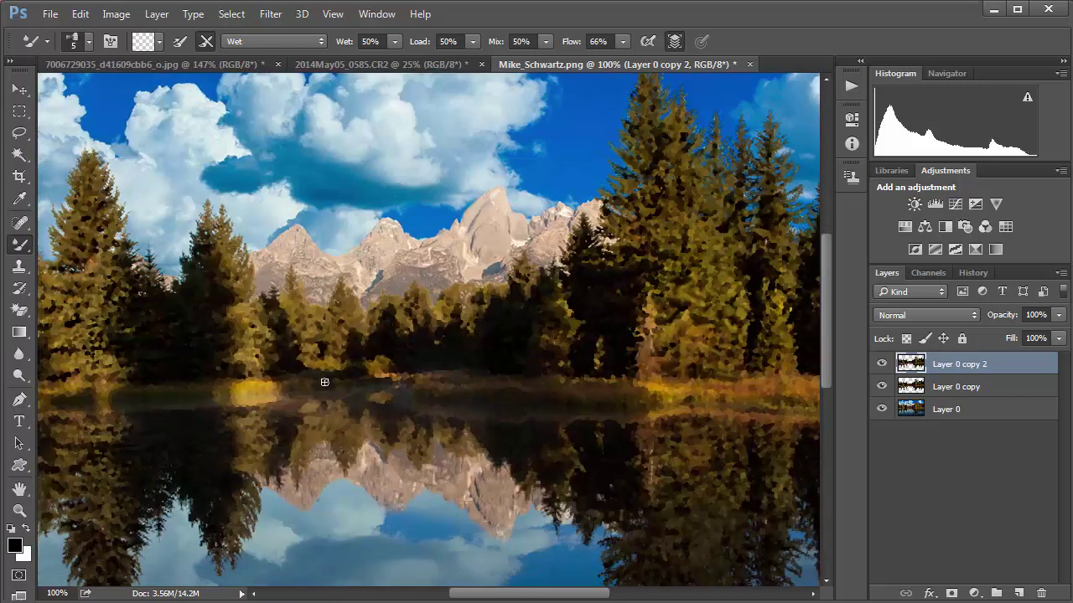
left_click(495, 221, "ctrl")
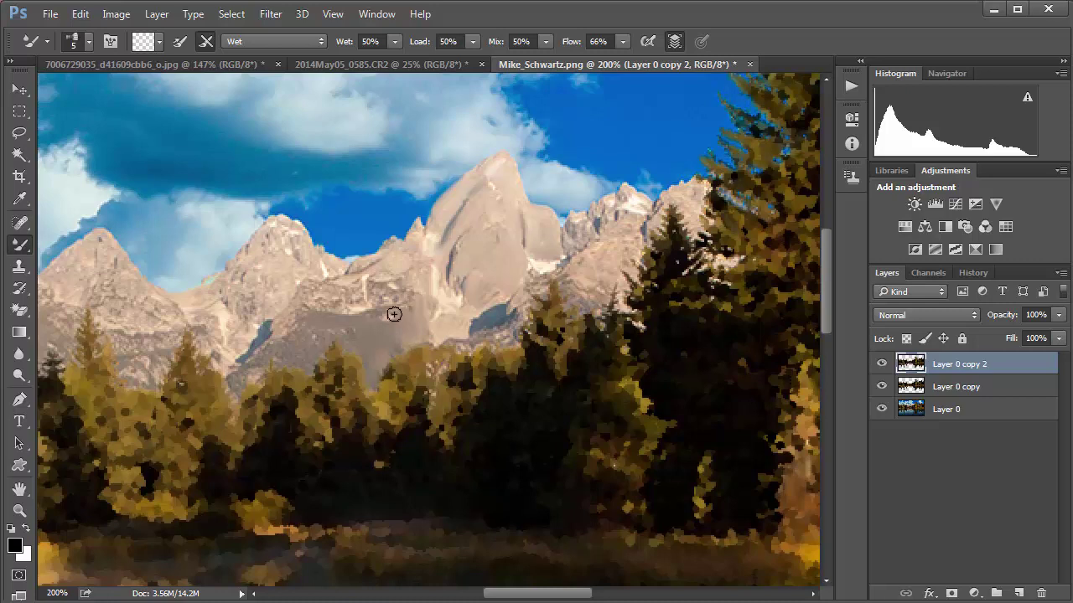
mouse_move(335, 316)
left_mouse_down()
mouse_move(379, 319)
mouse_move(317, 343)
mouse_move(315, 332)
mouse_move(230, 392)
mouse_move(322, 341)
mouse_move(302, 361)
mouse_move(274, 354)
mouse_move(354, 340)
mouse_move(323, 333)
mouse_move(319, 352)
mouse_move(362, 301)
mouse_move(320, 291)
mouse_move(341, 303)
mouse_move(317, 300)
mouse_move(350, 309)
mouse_move(373, 282)
mouse_move(378, 301)
mouse_move(402, 283)
mouse_move(373, 289)
mouse_move(406, 294)
mouse_move(375, 306)
mouse_move(417, 310)
mouse_move(378, 310)
mouse_move(366, 285)
mouse_move(364, 306)
mouse_move(360, 277)
mouse_move(352, 283)
mouse_move(411, 271)
mouse_move(381, 273)
mouse_move(416, 252)
mouse_move(376, 277)
mouse_move(421, 271)
mouse_move(419, 292)
mouse_move(393, 283)
mouse_move(414, 240)
mouse_move(363, 260)
mouse_move(388, 254)
mouse_move(335, 306)
mouse_move(294, 334)
mouse_move(293, 316)
mouse_move(279, 330)
mouse_move(296, 307)
mouse_move(271, 357)
mouse_move(260, 332)
mouse_move(237, 360)
mouse_move(278, 323)
mouse_move(271, 297)
mouse_move(232, 350)
mouse_move(258, 308)
left_mouse_up()
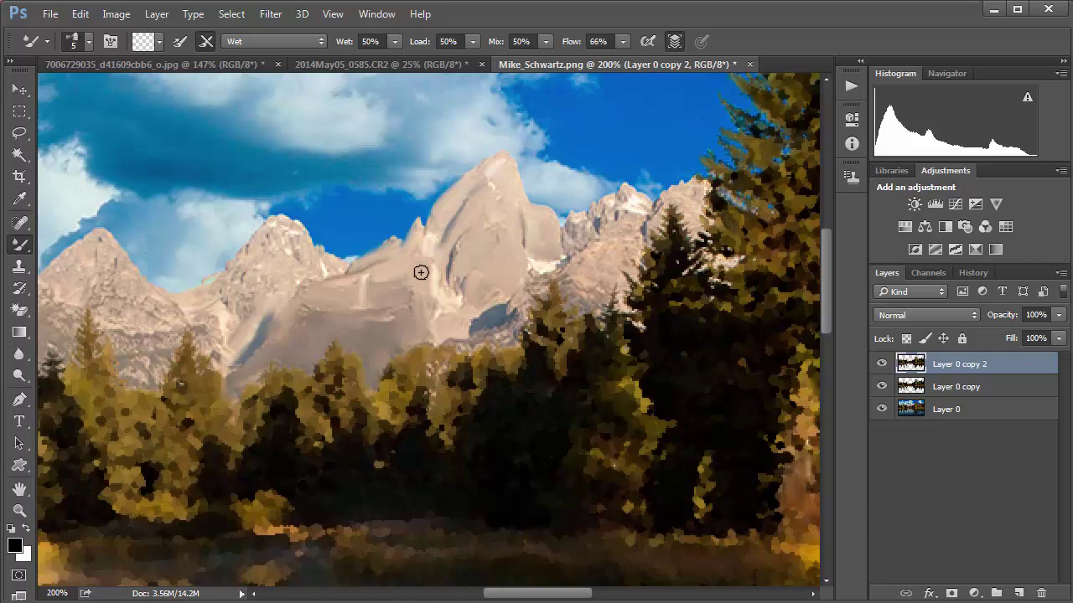
key("ctrl+minus")
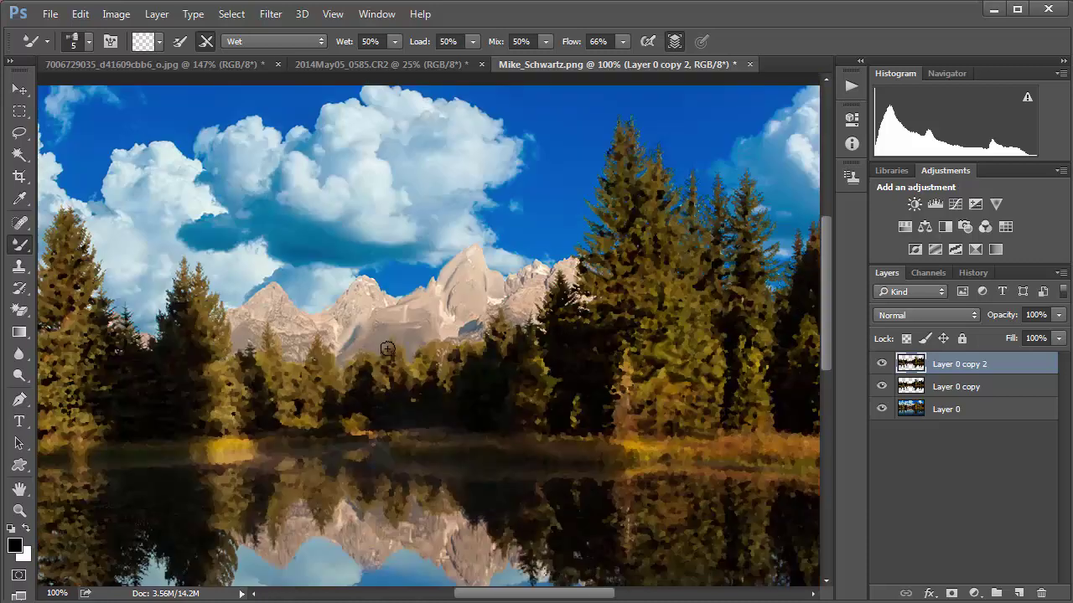